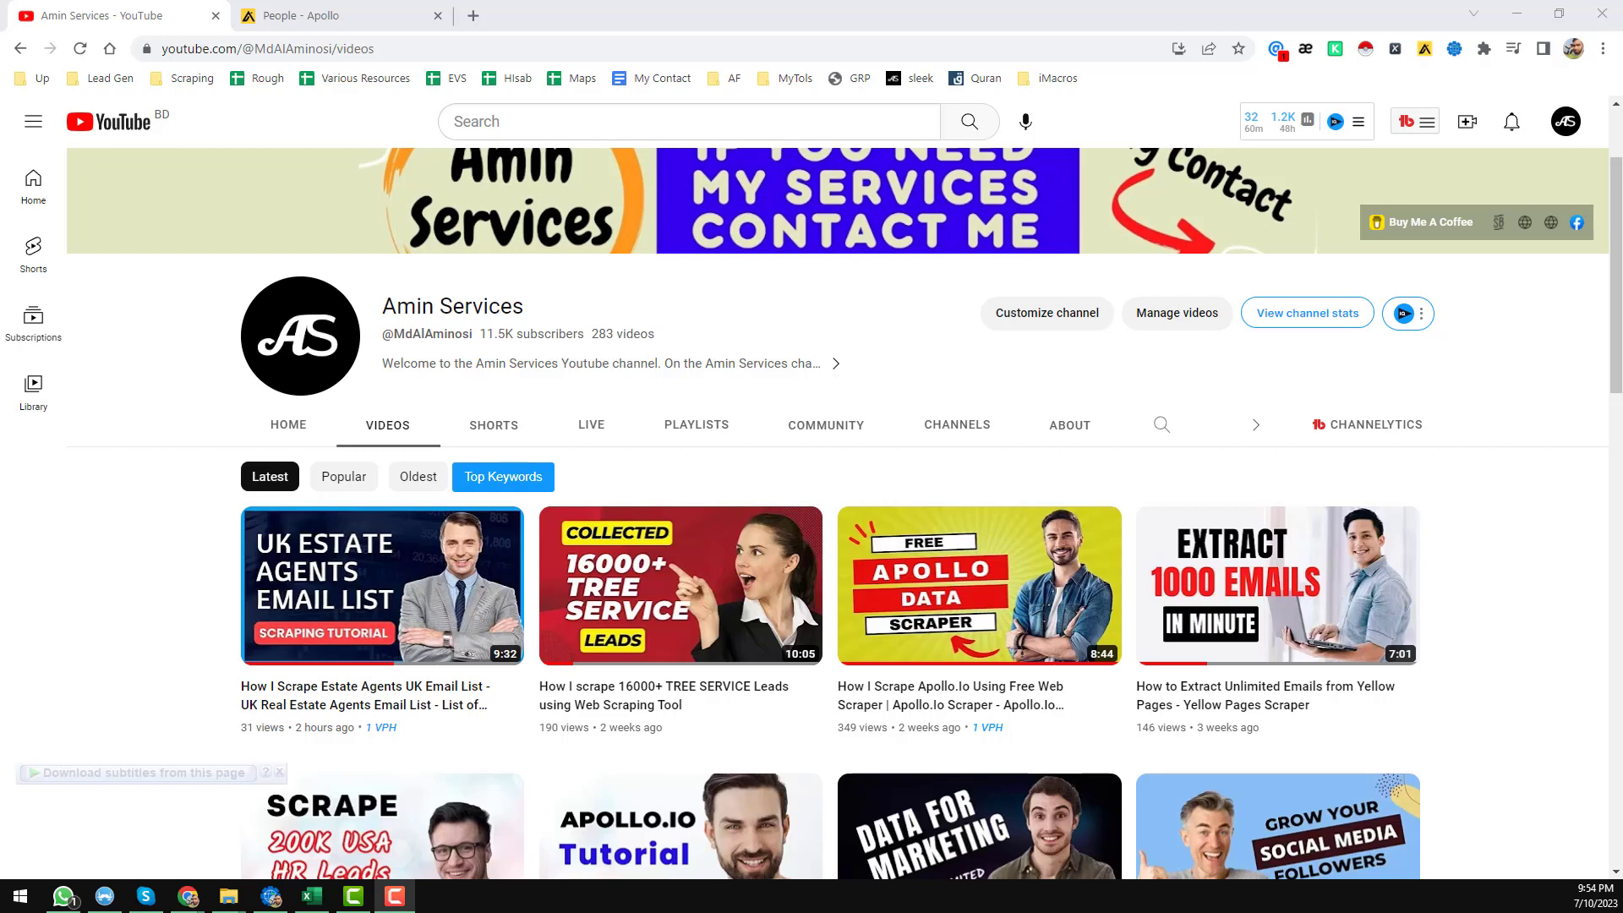
Step: Switch to Apollo's People search of 14.0K UK electricians and open the AV account menu
left_click(865, 301)
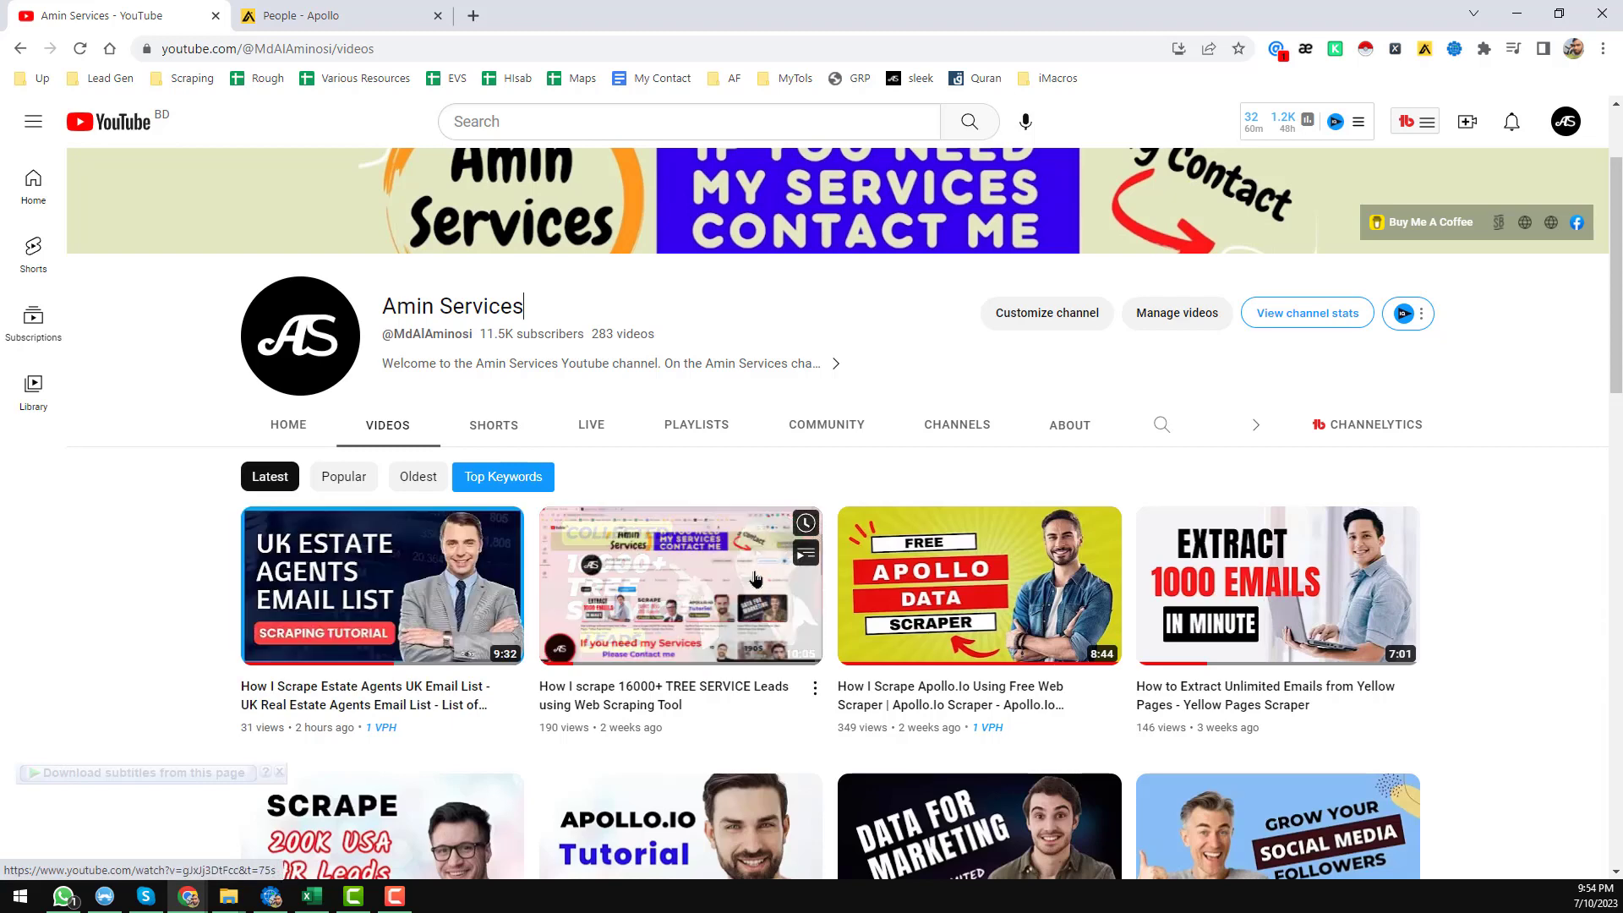
scroll(816, 554, "down", 2)
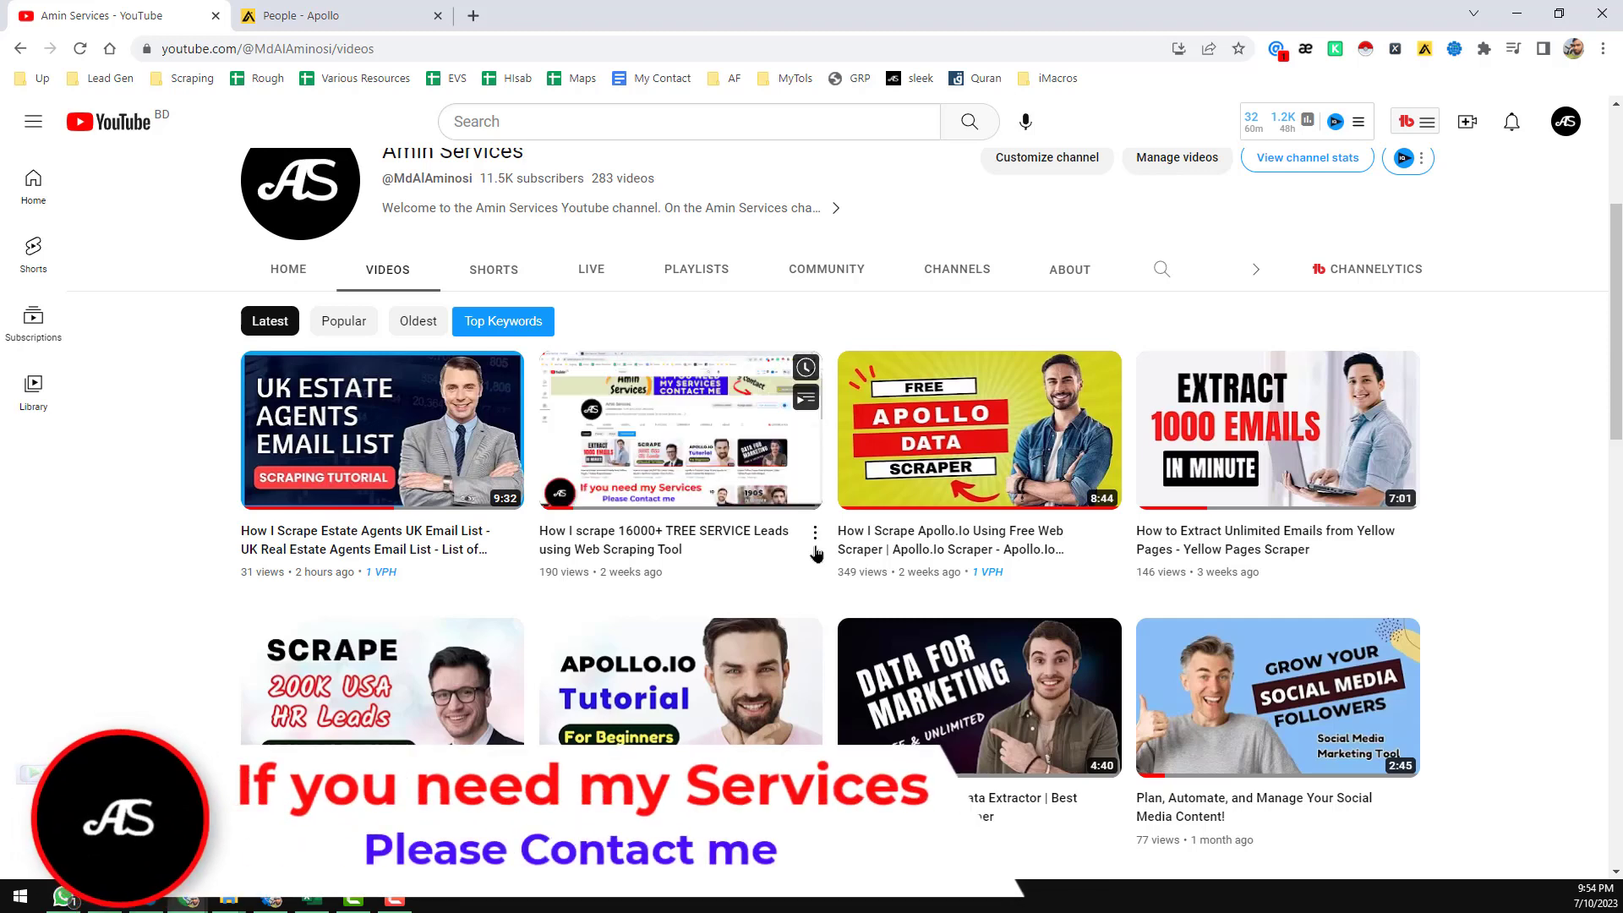
scroll(806, 561, "down", 3)
scroll(805, 561, "down", 1)
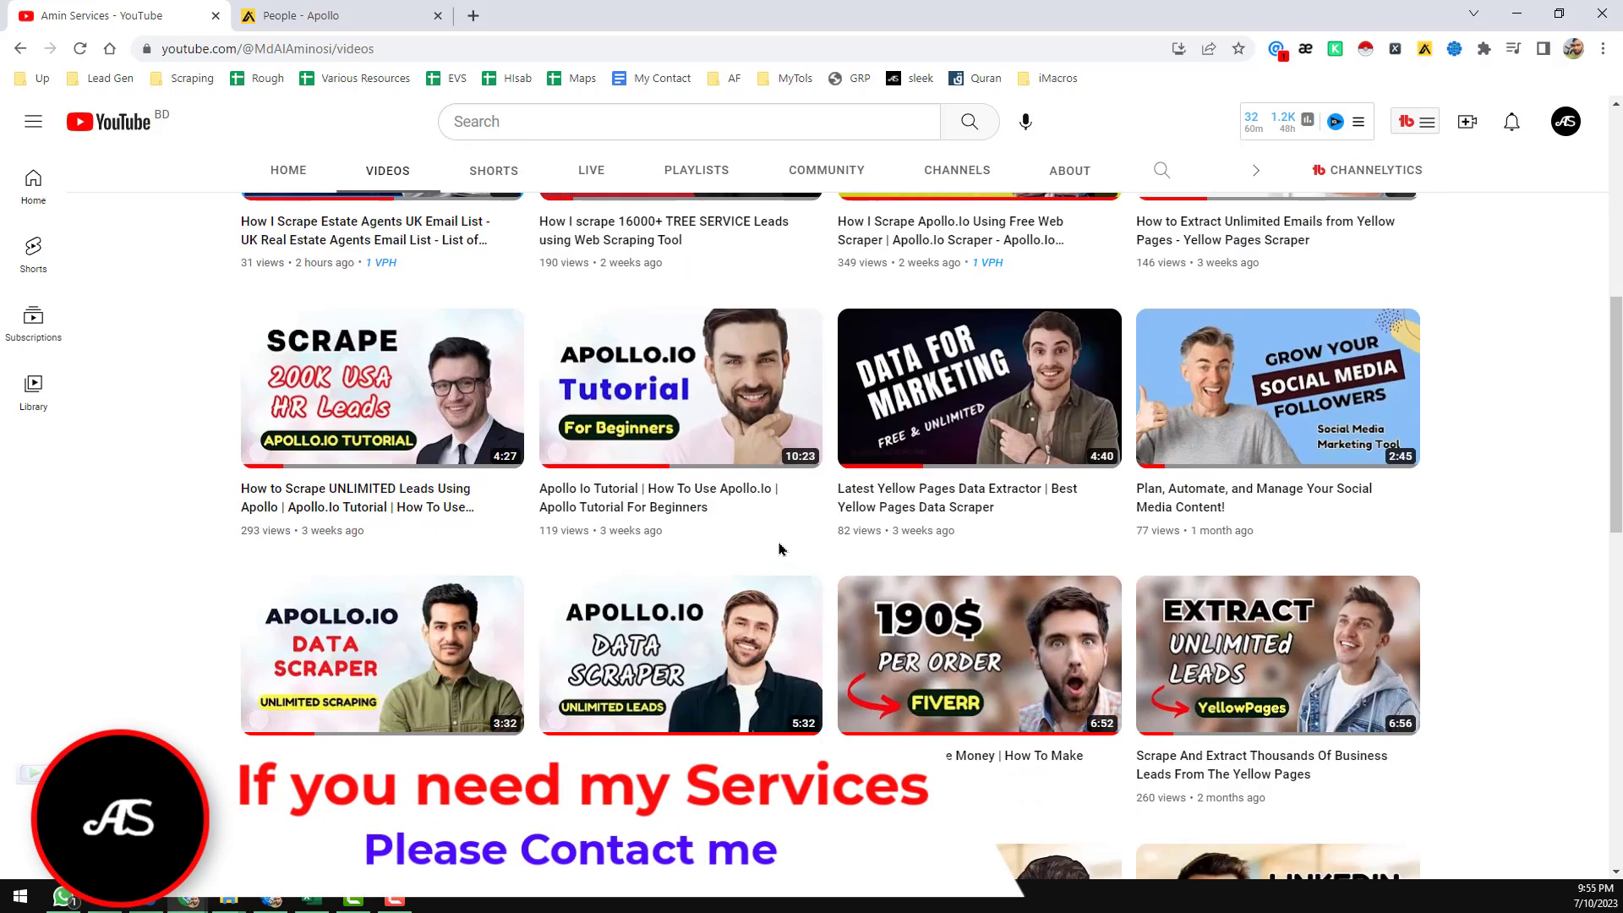
scroll(630, 422, "down", 2)
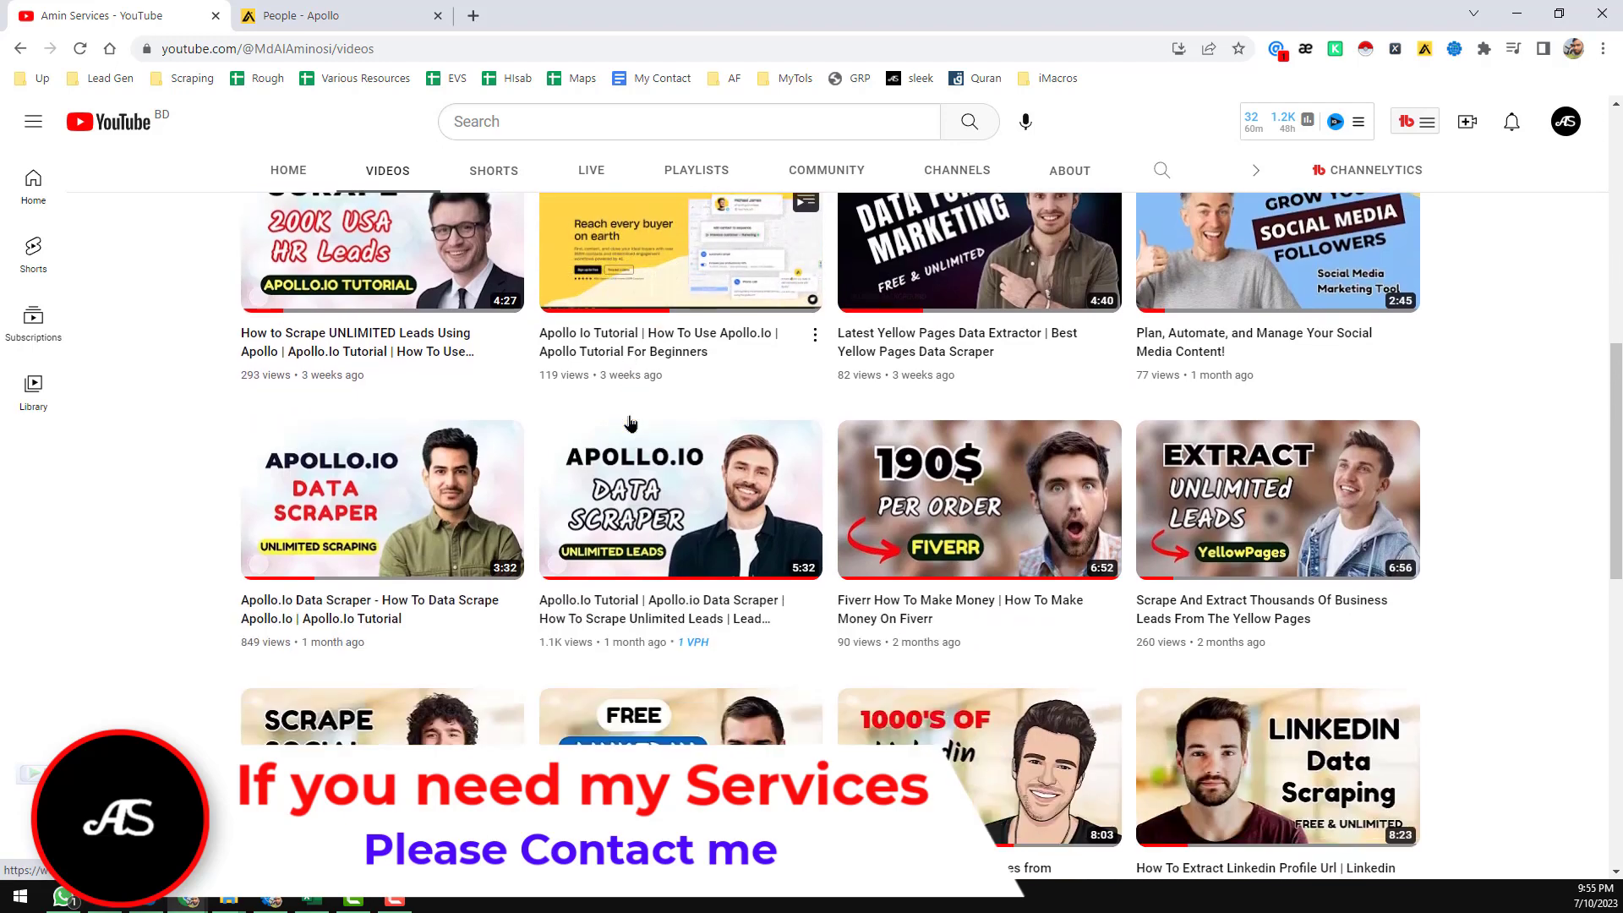
scroll(630, 457, "down", 3)
scroll(630, 484, "down", 5)
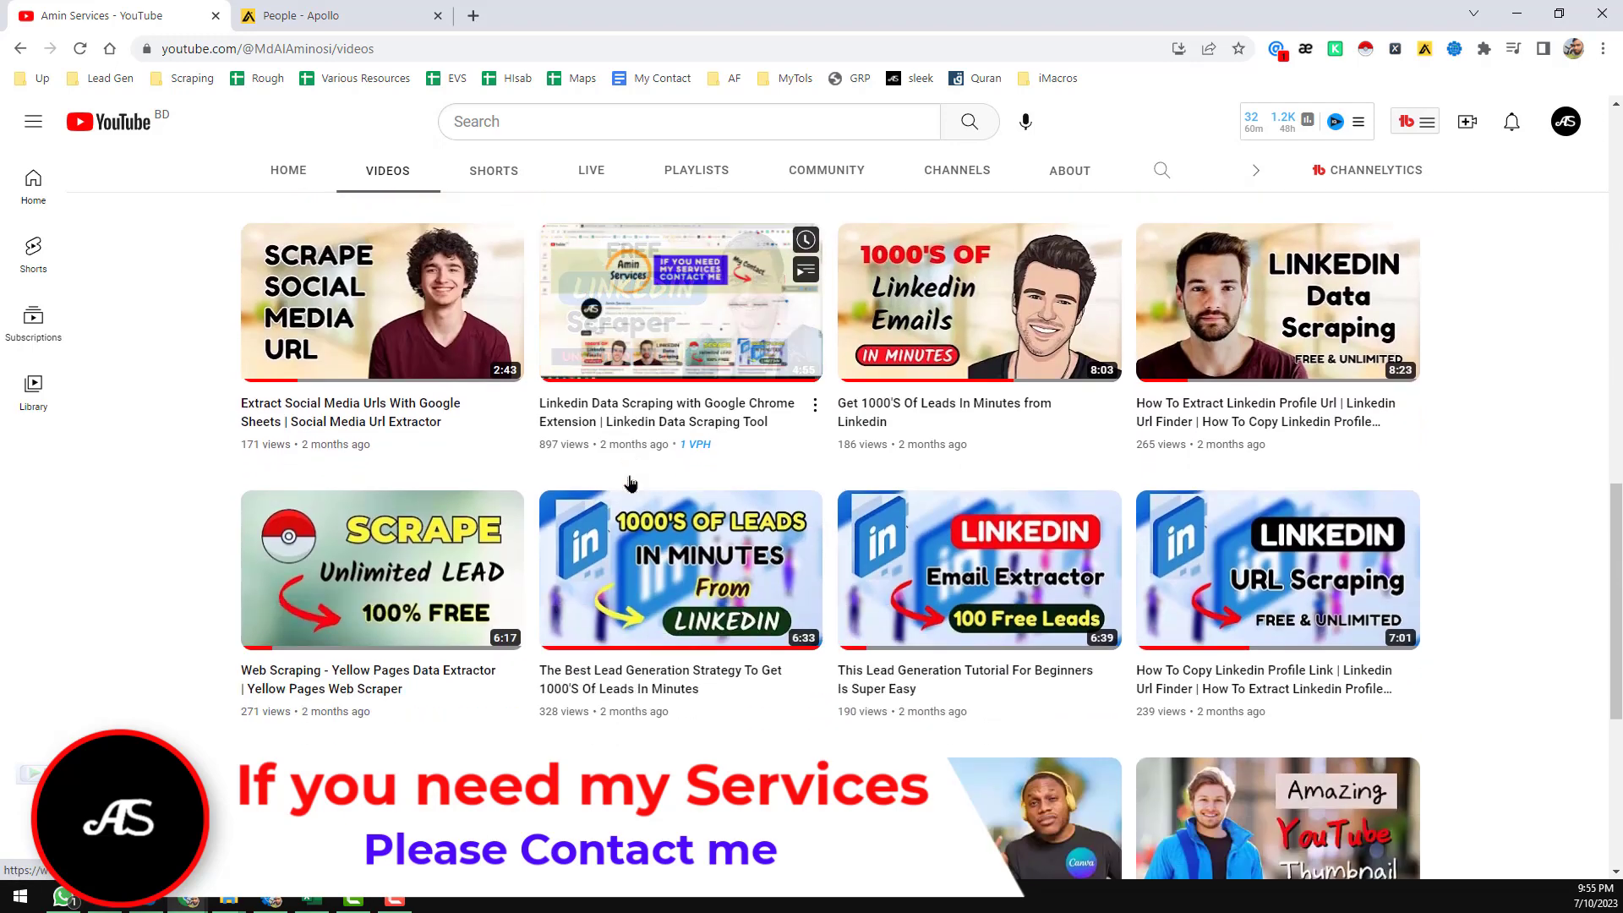
scroll(629, 482, "down", 1)
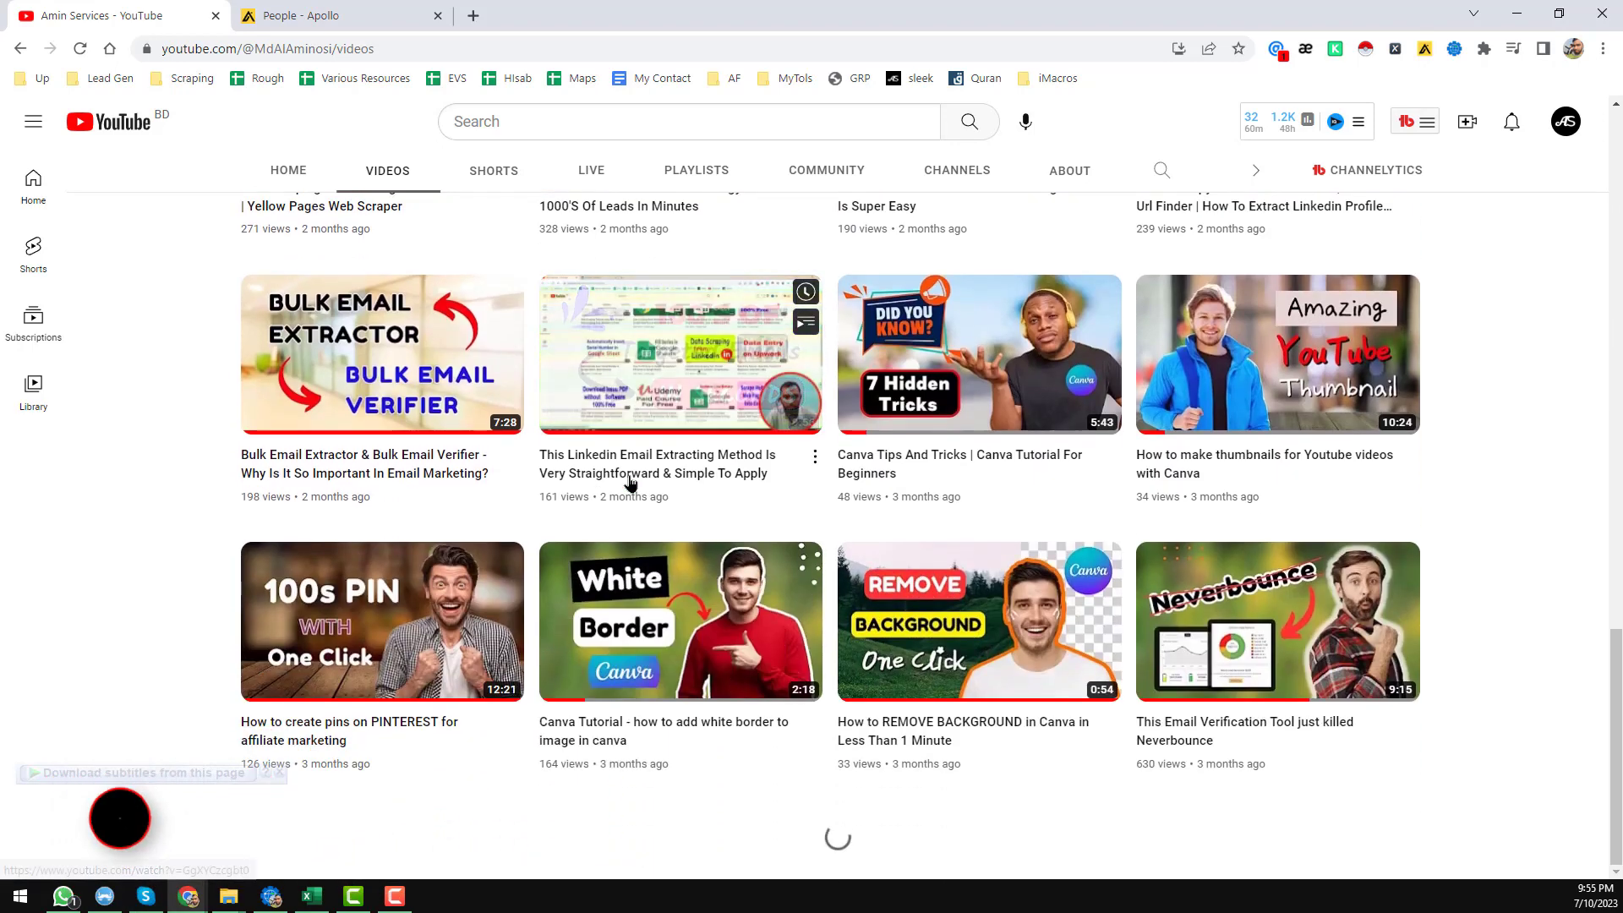
scroll(630, 482, "up", 11)
scroll(630, 482, "up", 6)
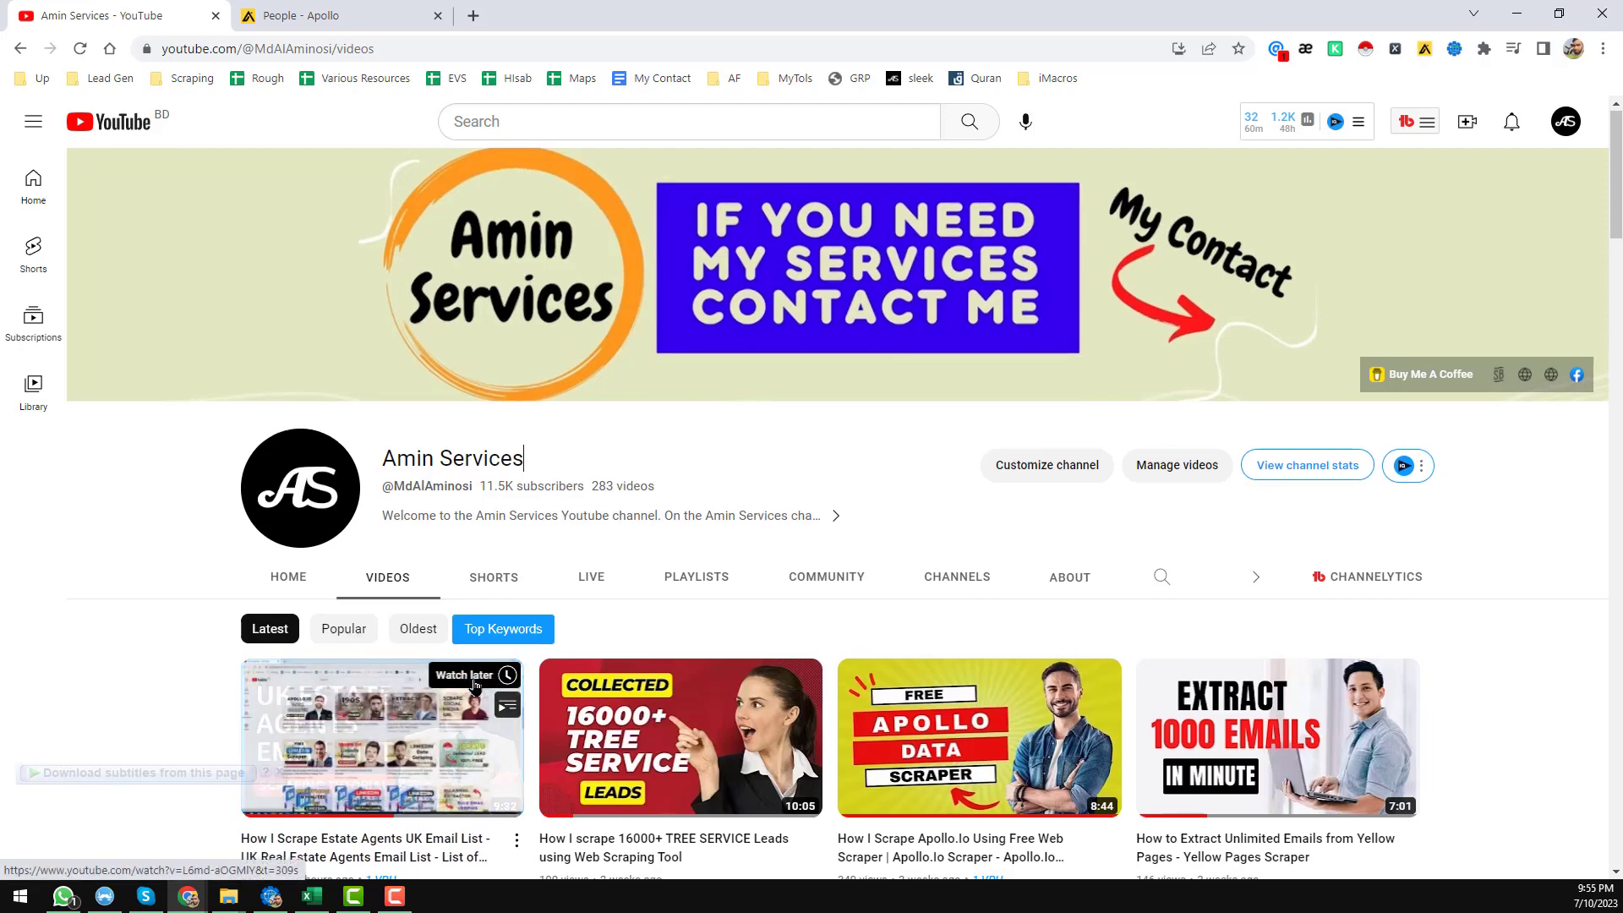
scroll(761, 607, "down", 2)
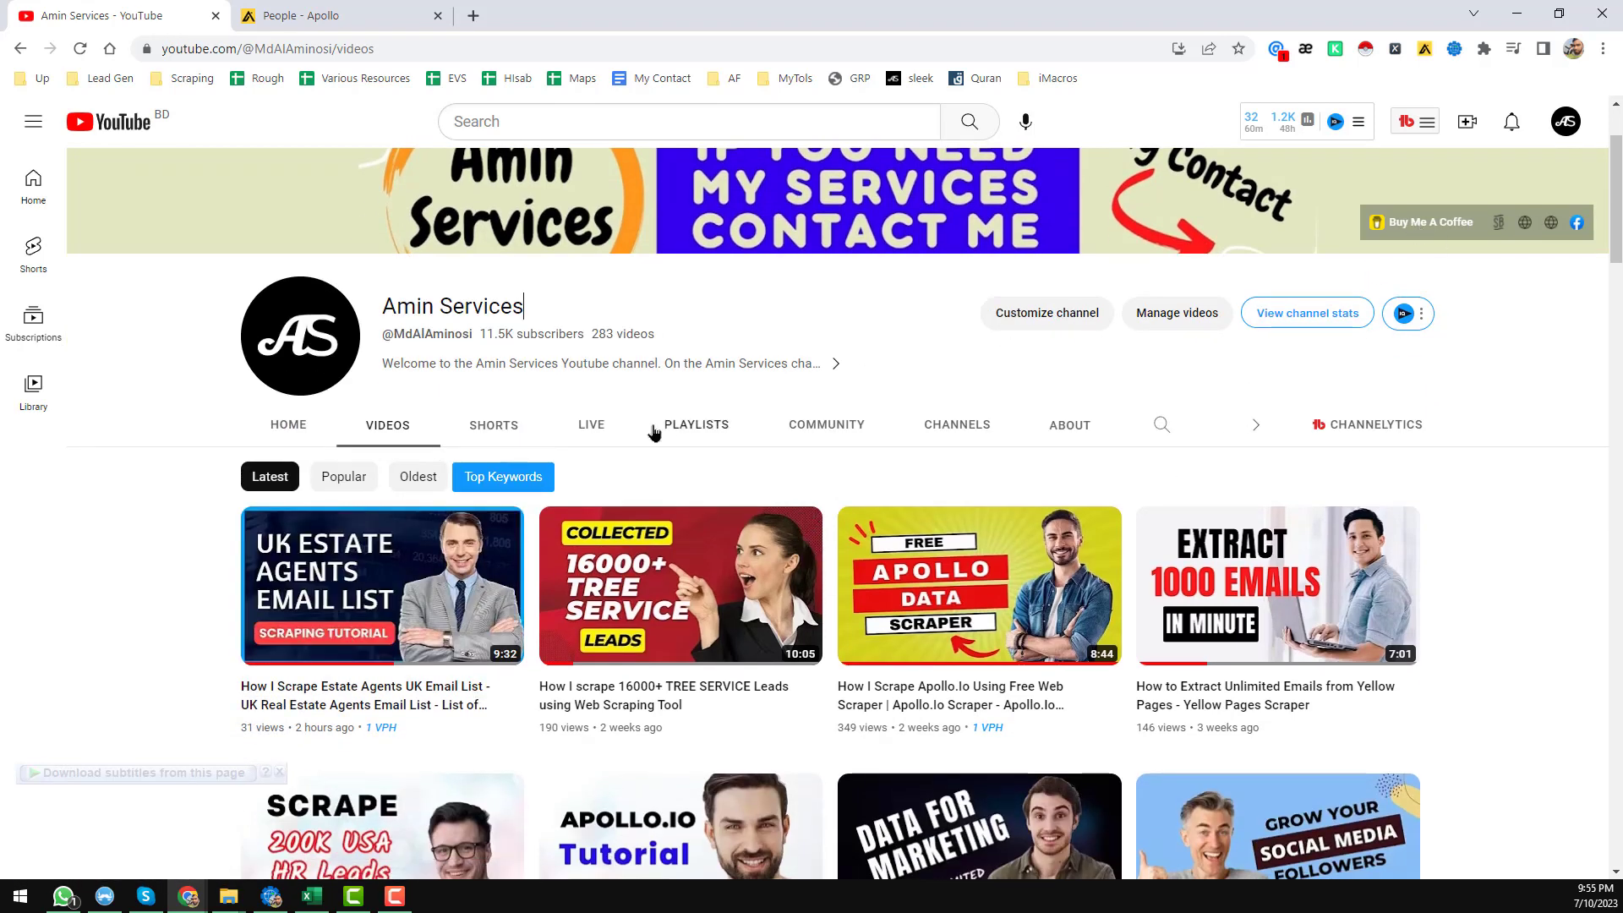
left_click(375, 15)
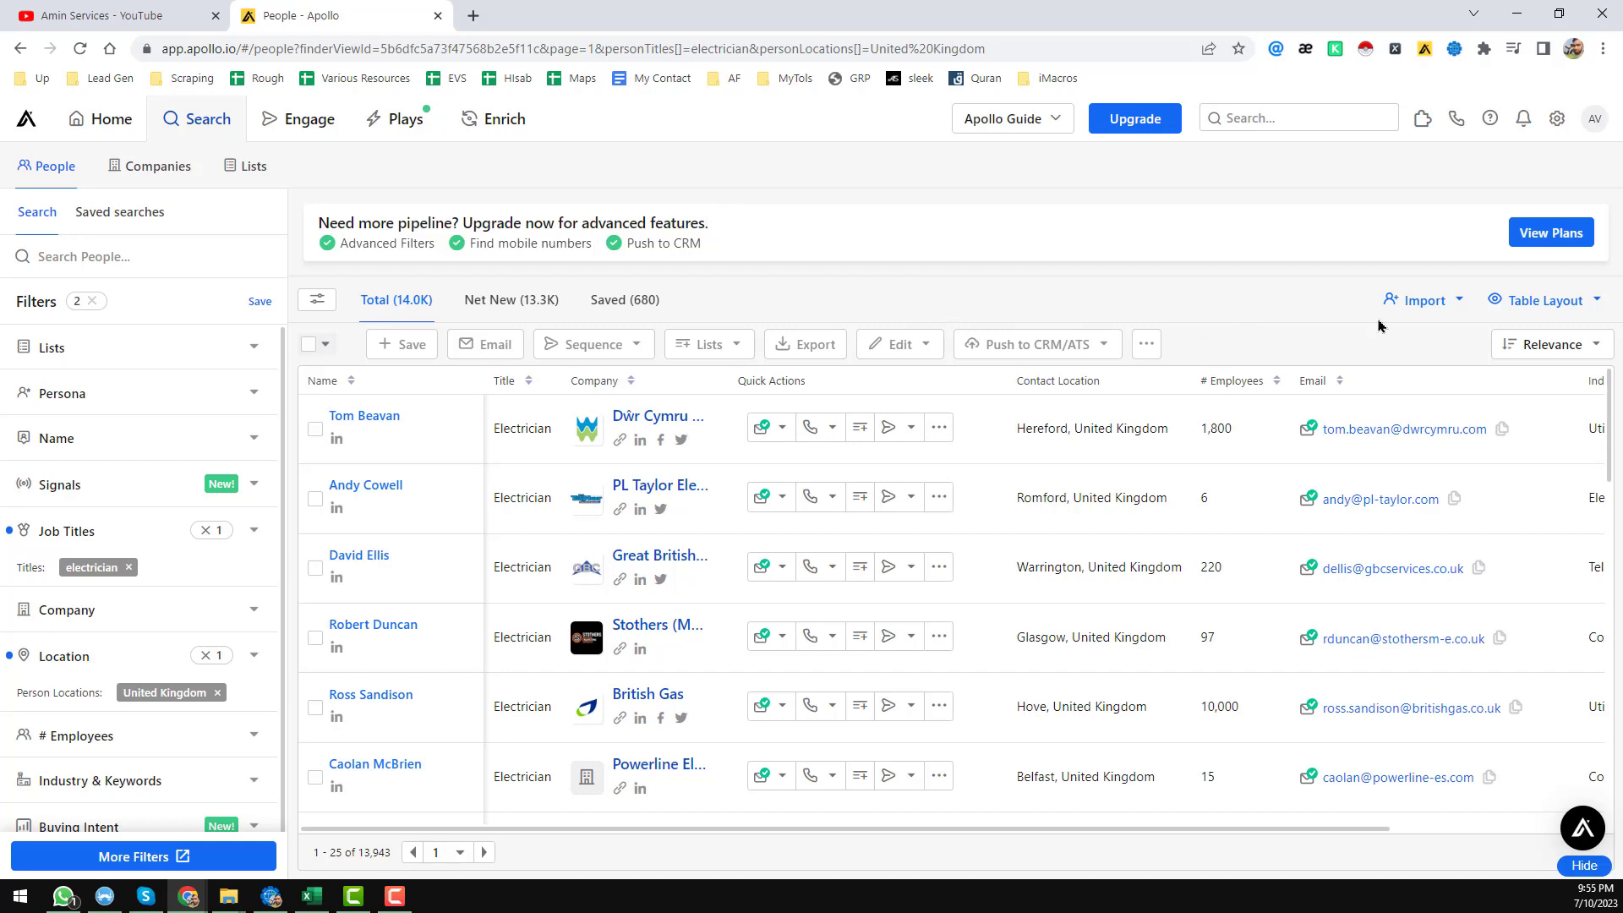
left_click(1596, 125)
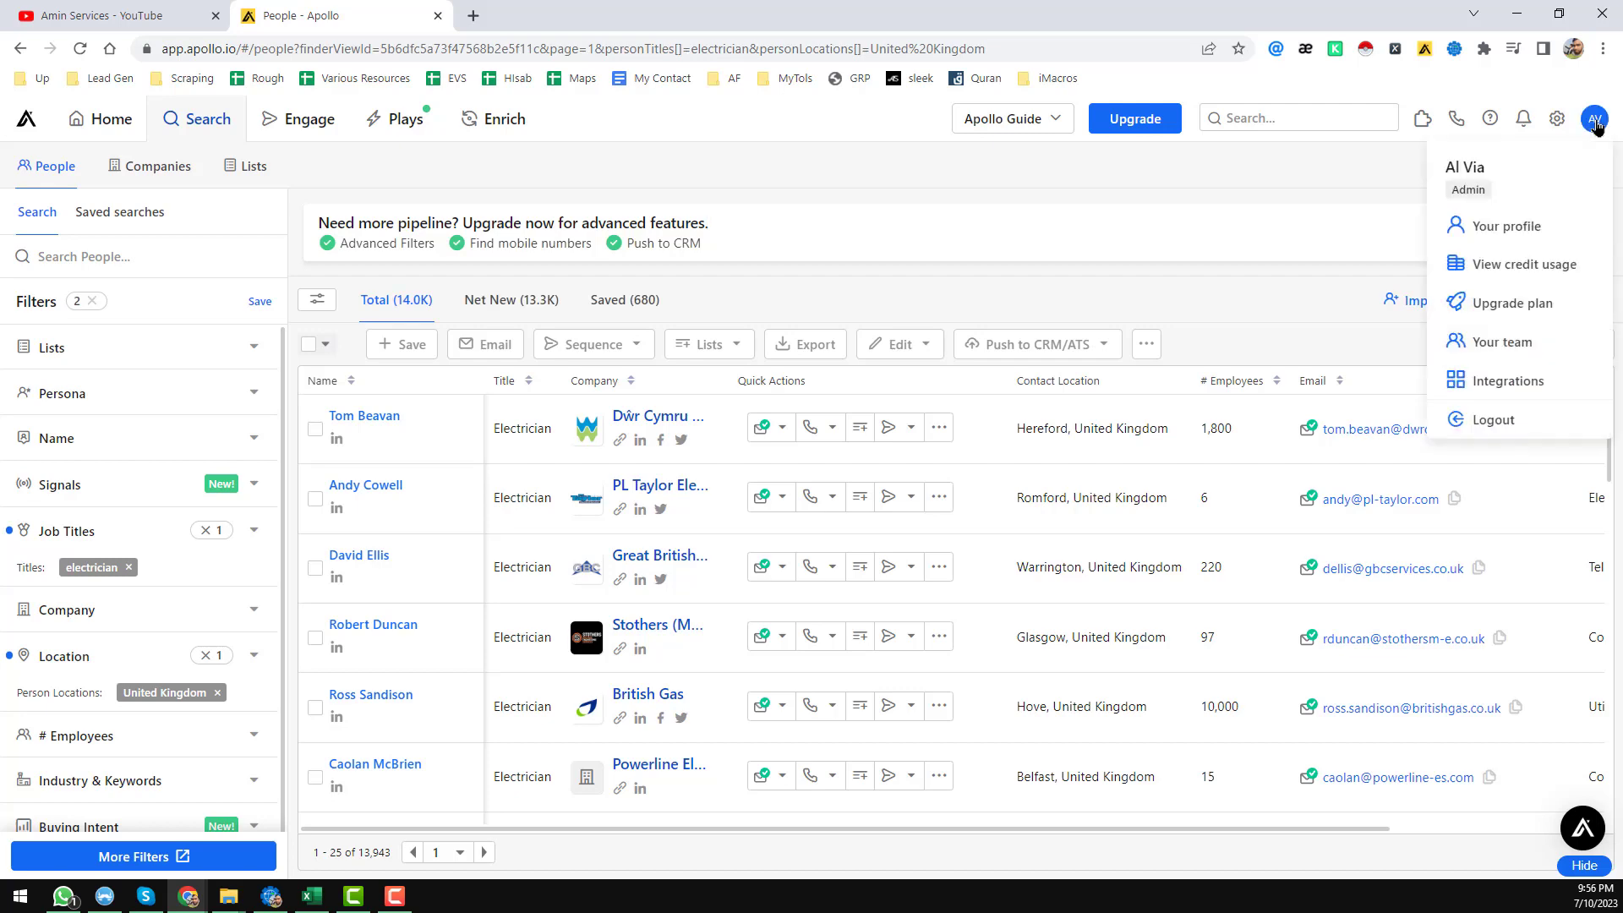
Step: Open View credit usage and highlight the 10,000 email credits and 240 export credits
left_click(1573, 265)
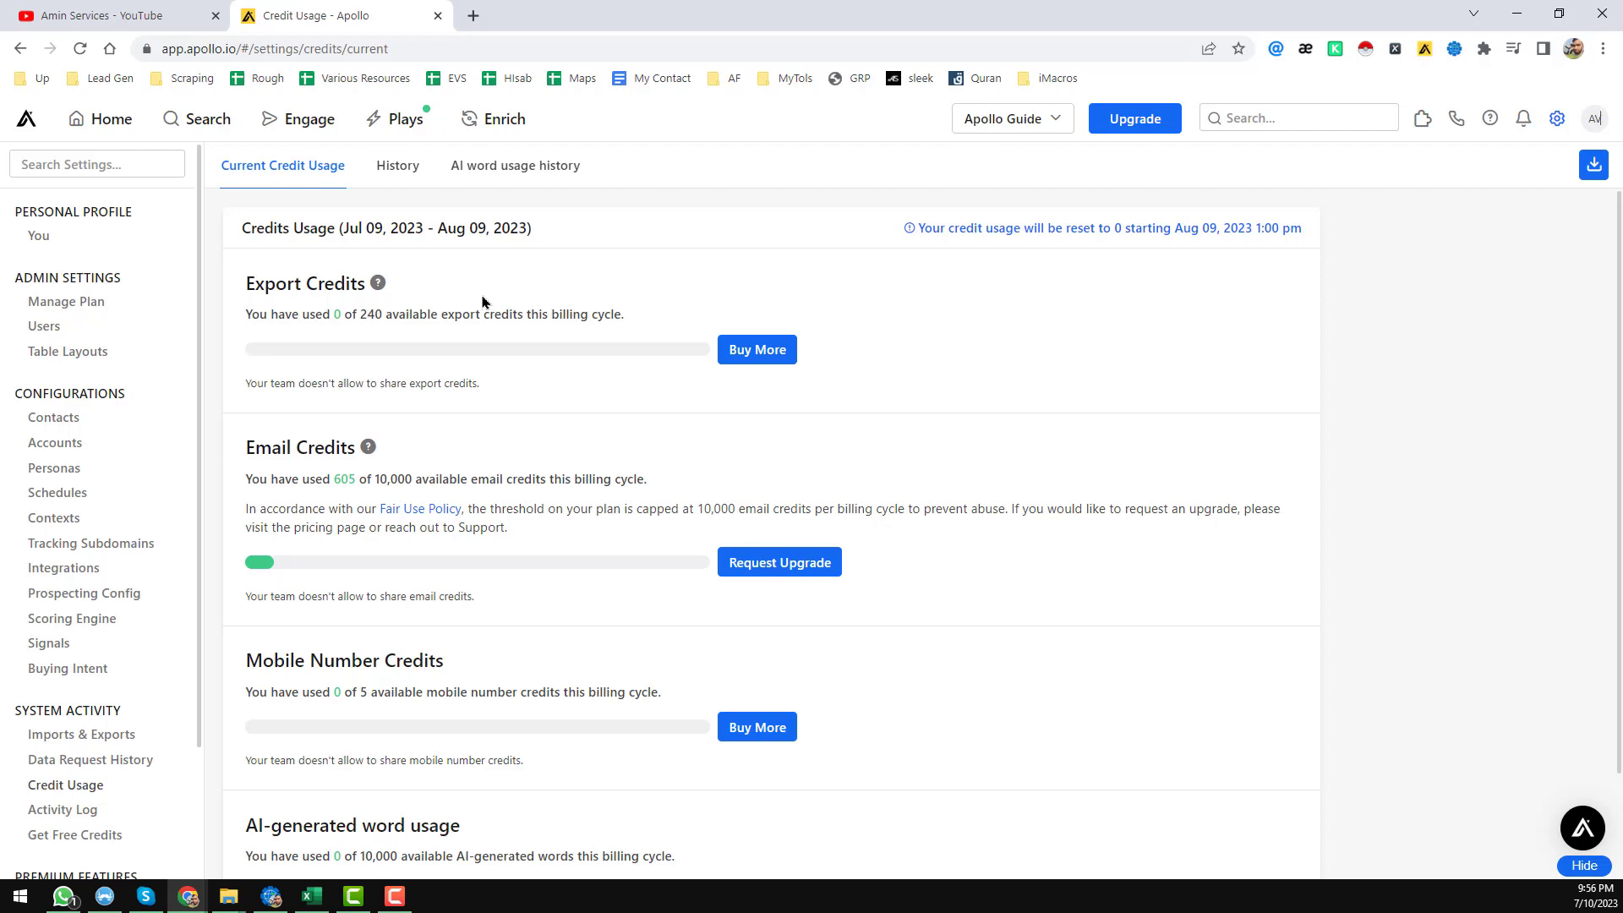
scroll(386, 421, "down", 2)
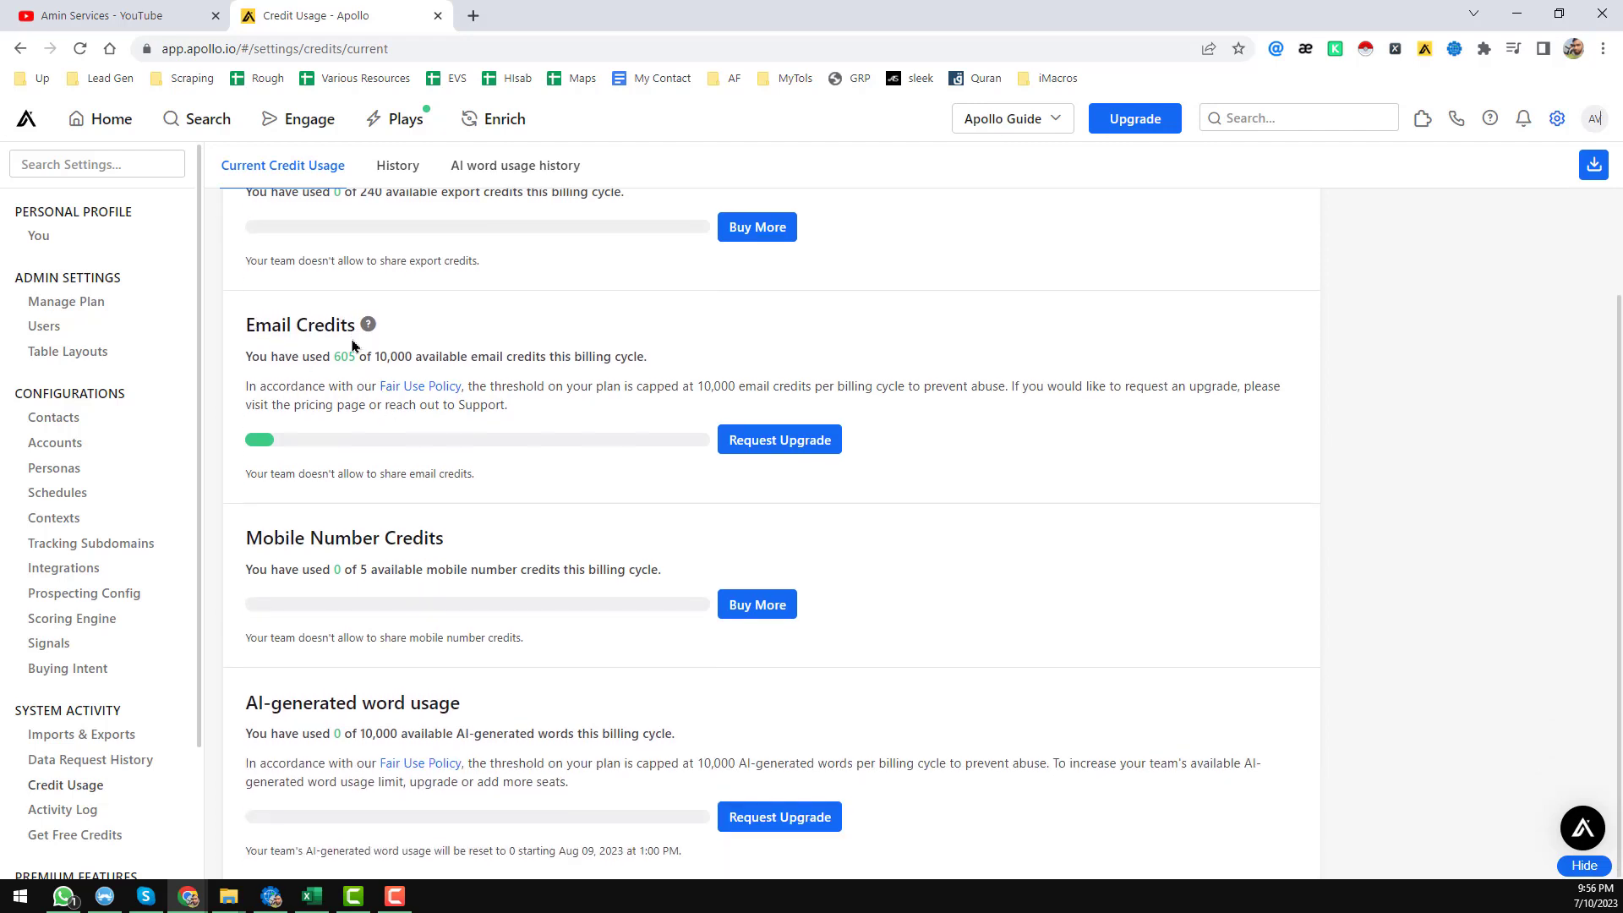
left_click_drag(370, 356, 549, 359)
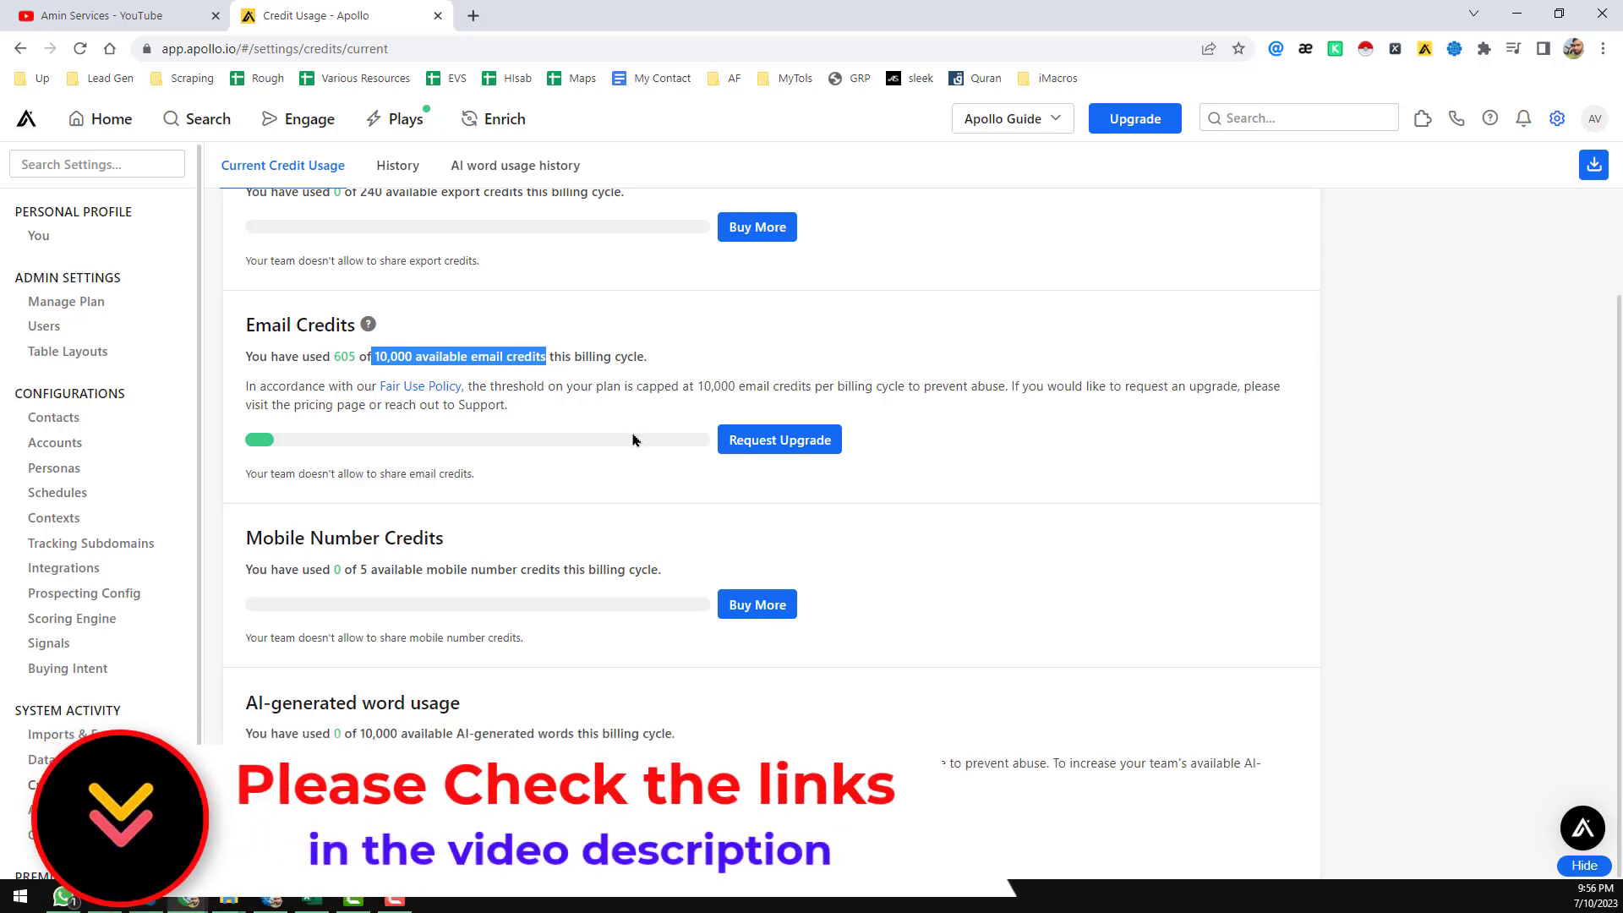
scroll(636, 438, "up", 2)
scroll(634, 440, "down", 2)
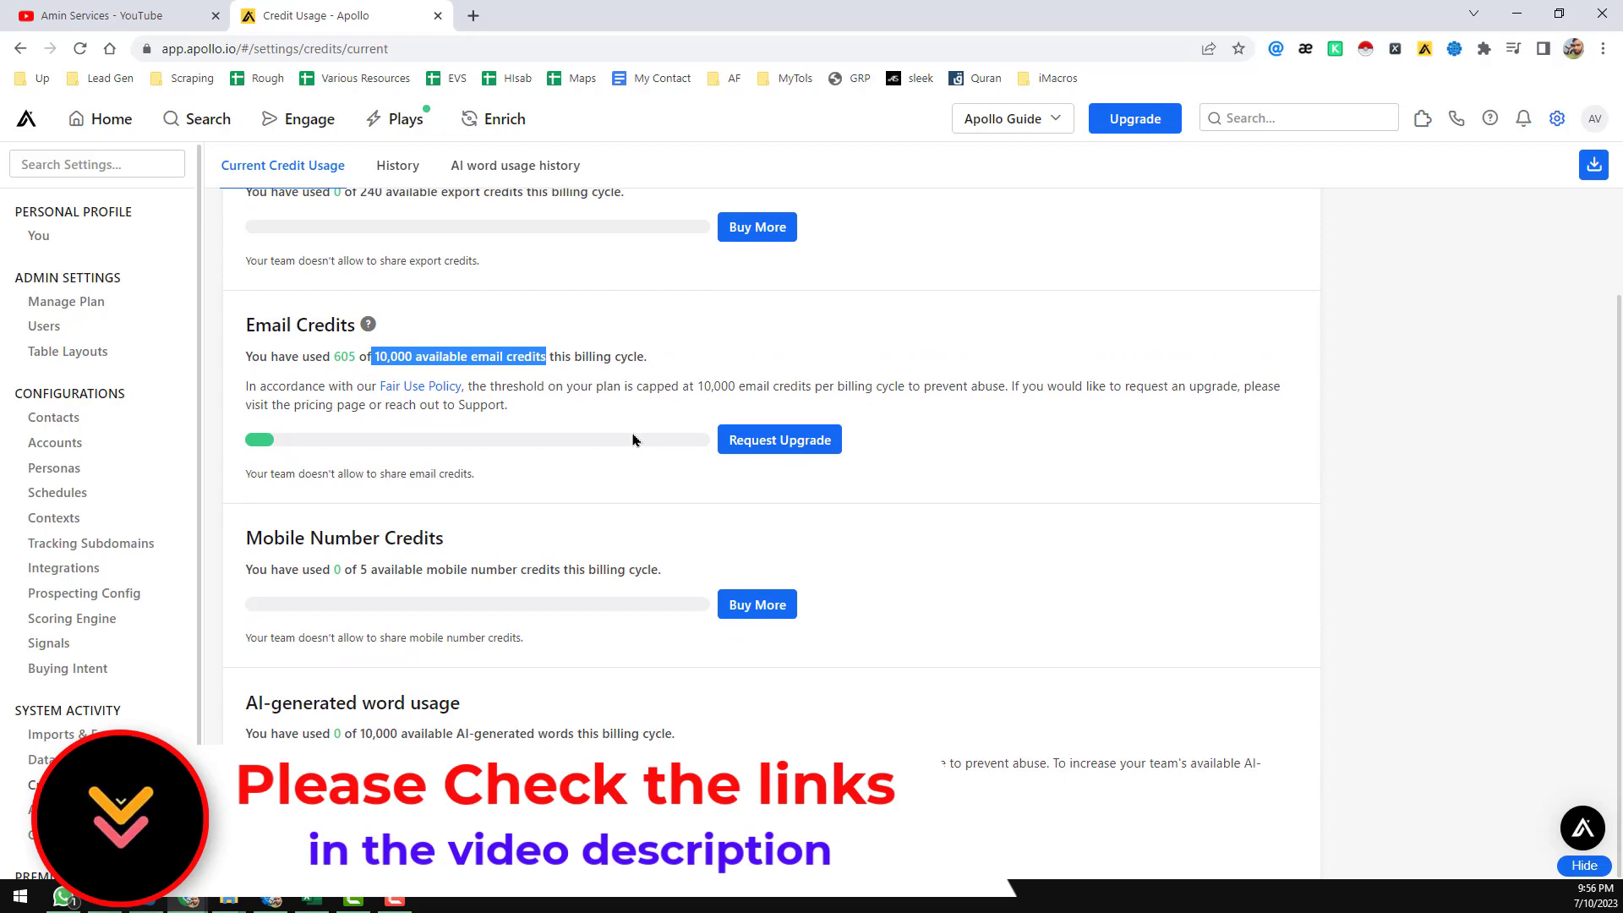
scroll(627, 447, "up", 2)
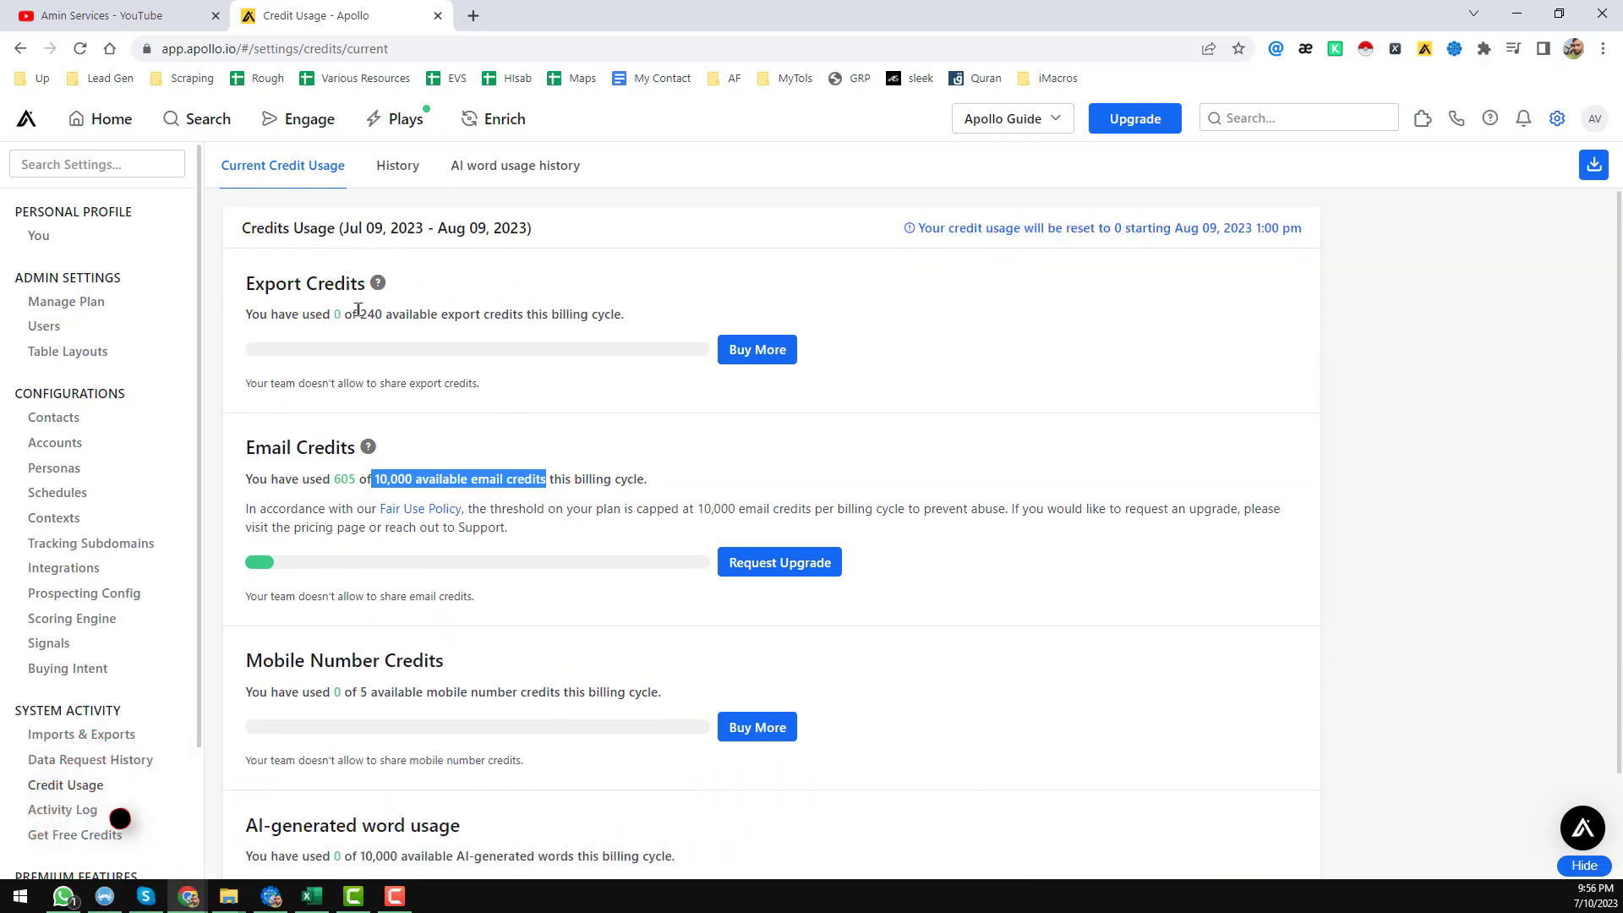
left_click_drag(357, 314, 386, 312)
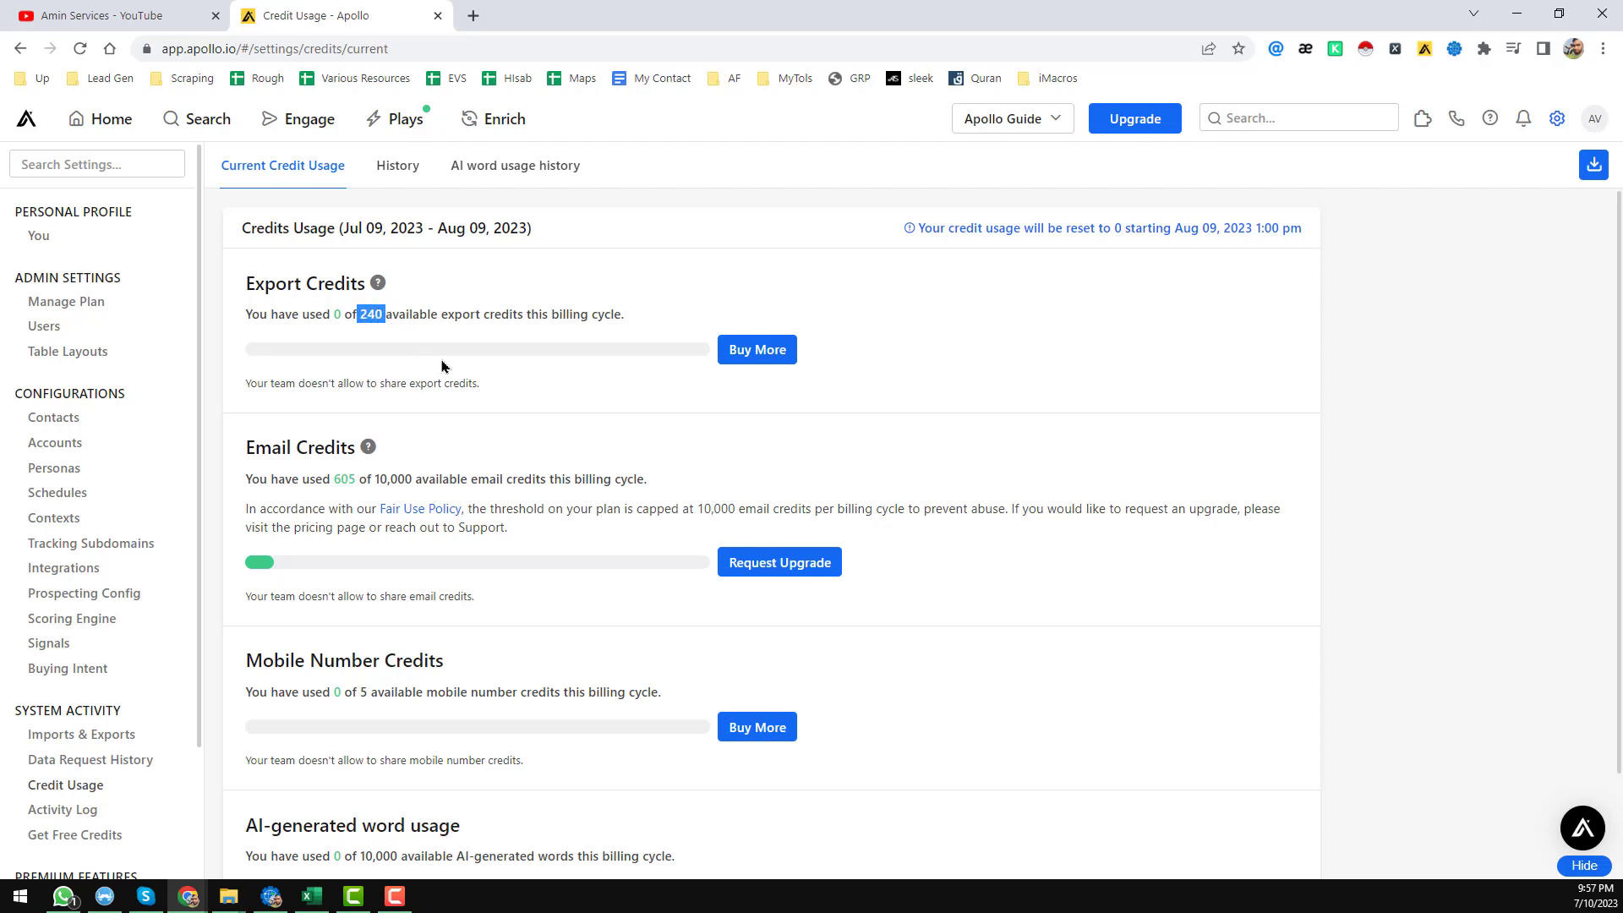
mouse_move(197, 131)
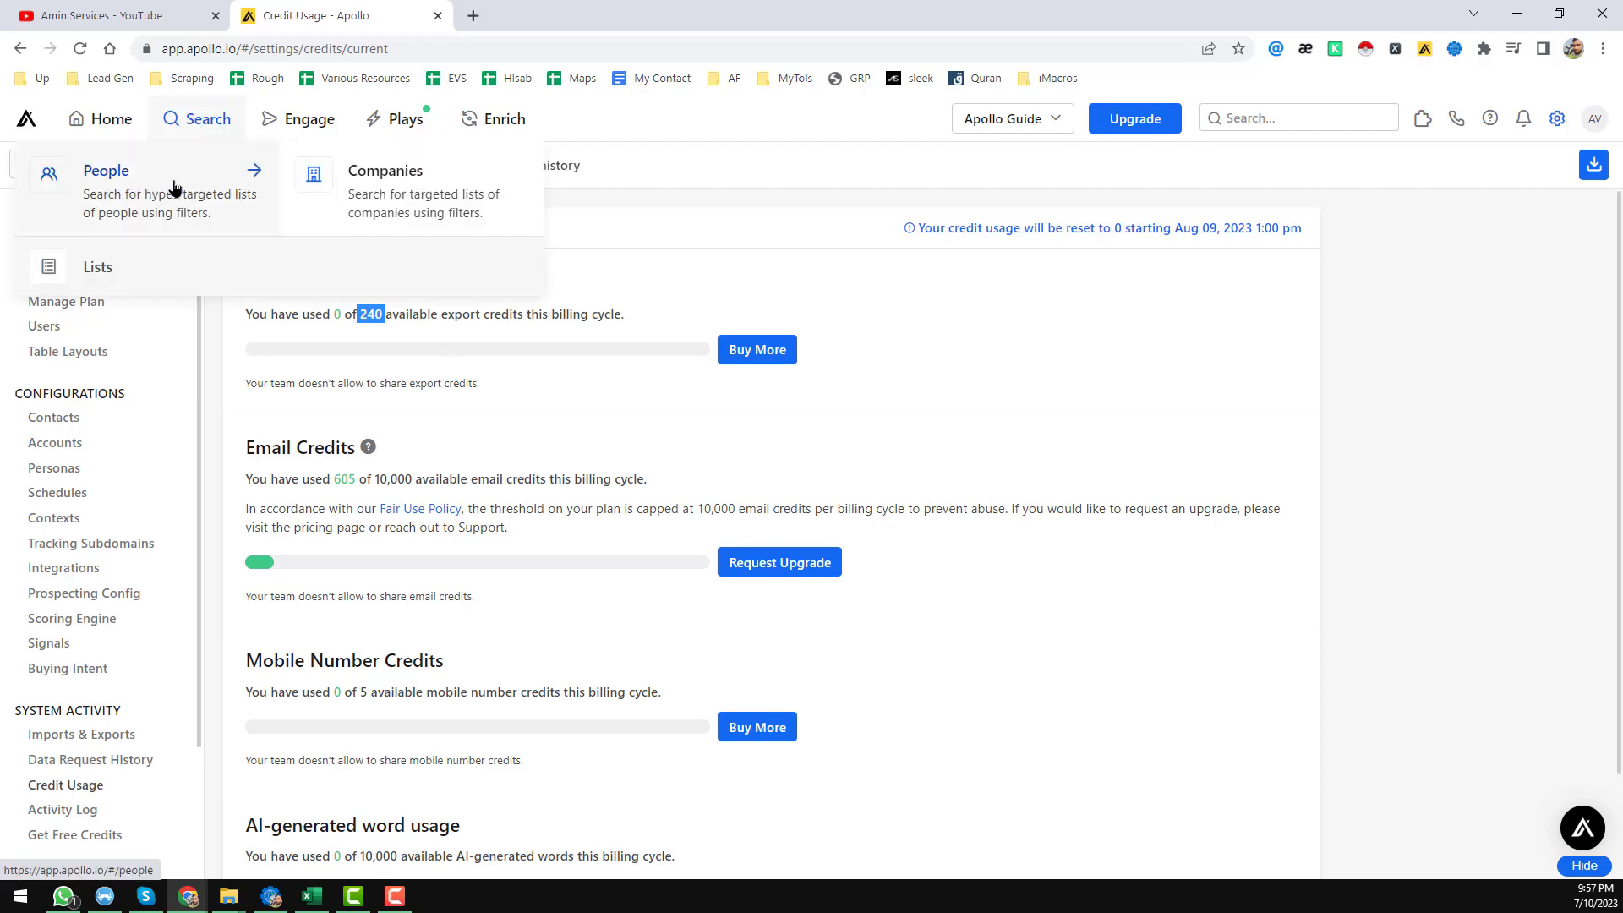
Step: Return to People search and review the Job Titles and Location filters for UK electricians
left_click(147, 179)
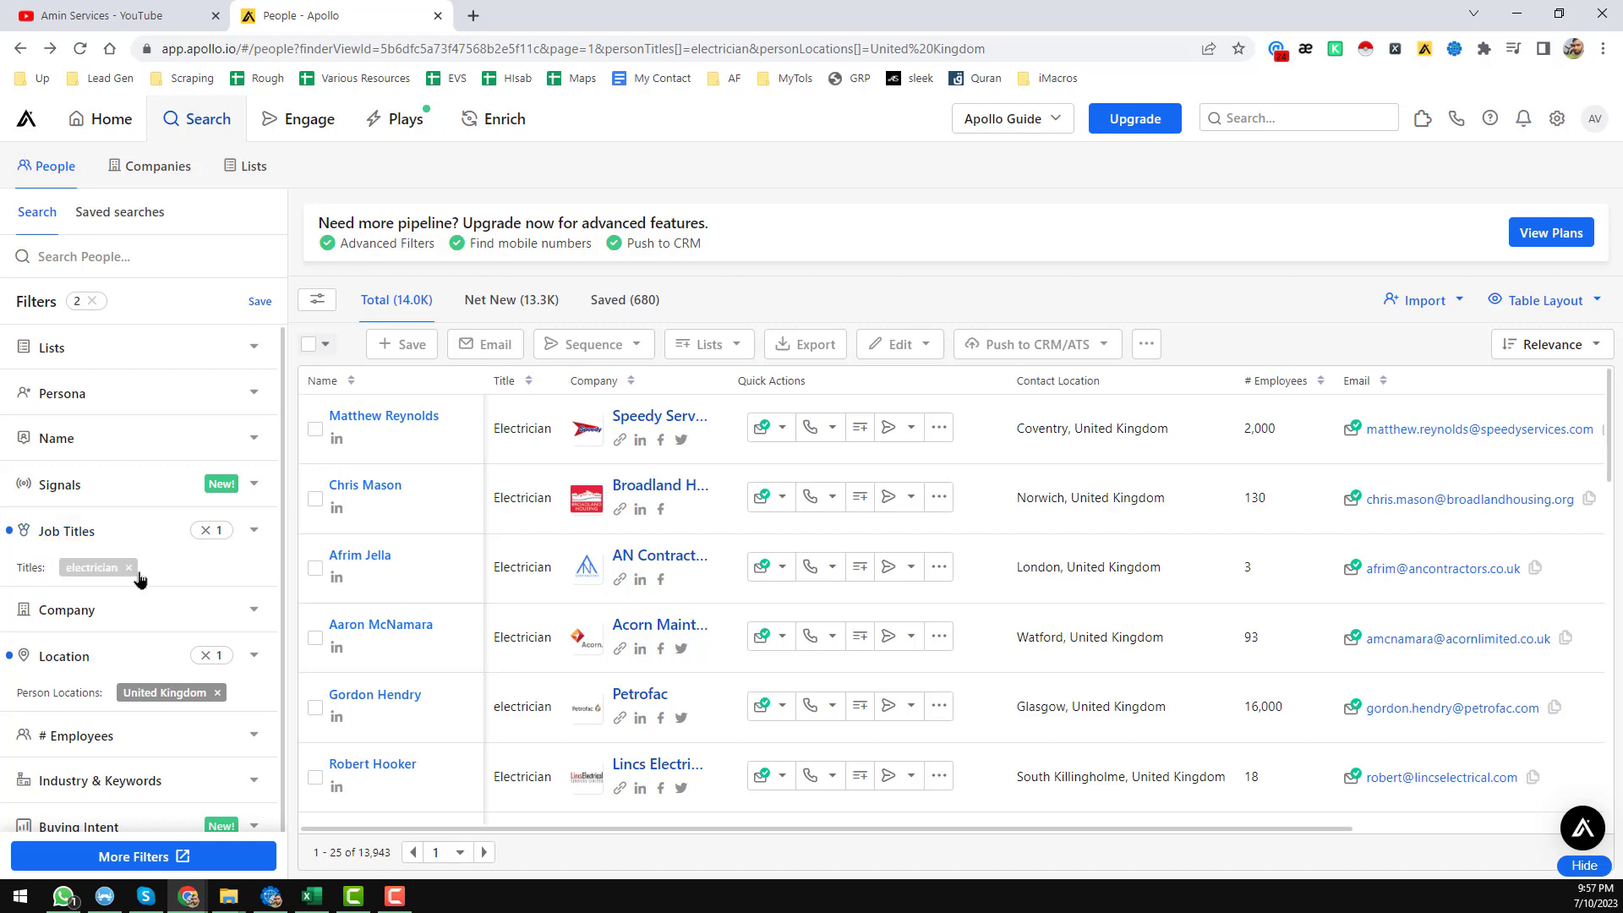
scroll(124, 580, "down", 2)
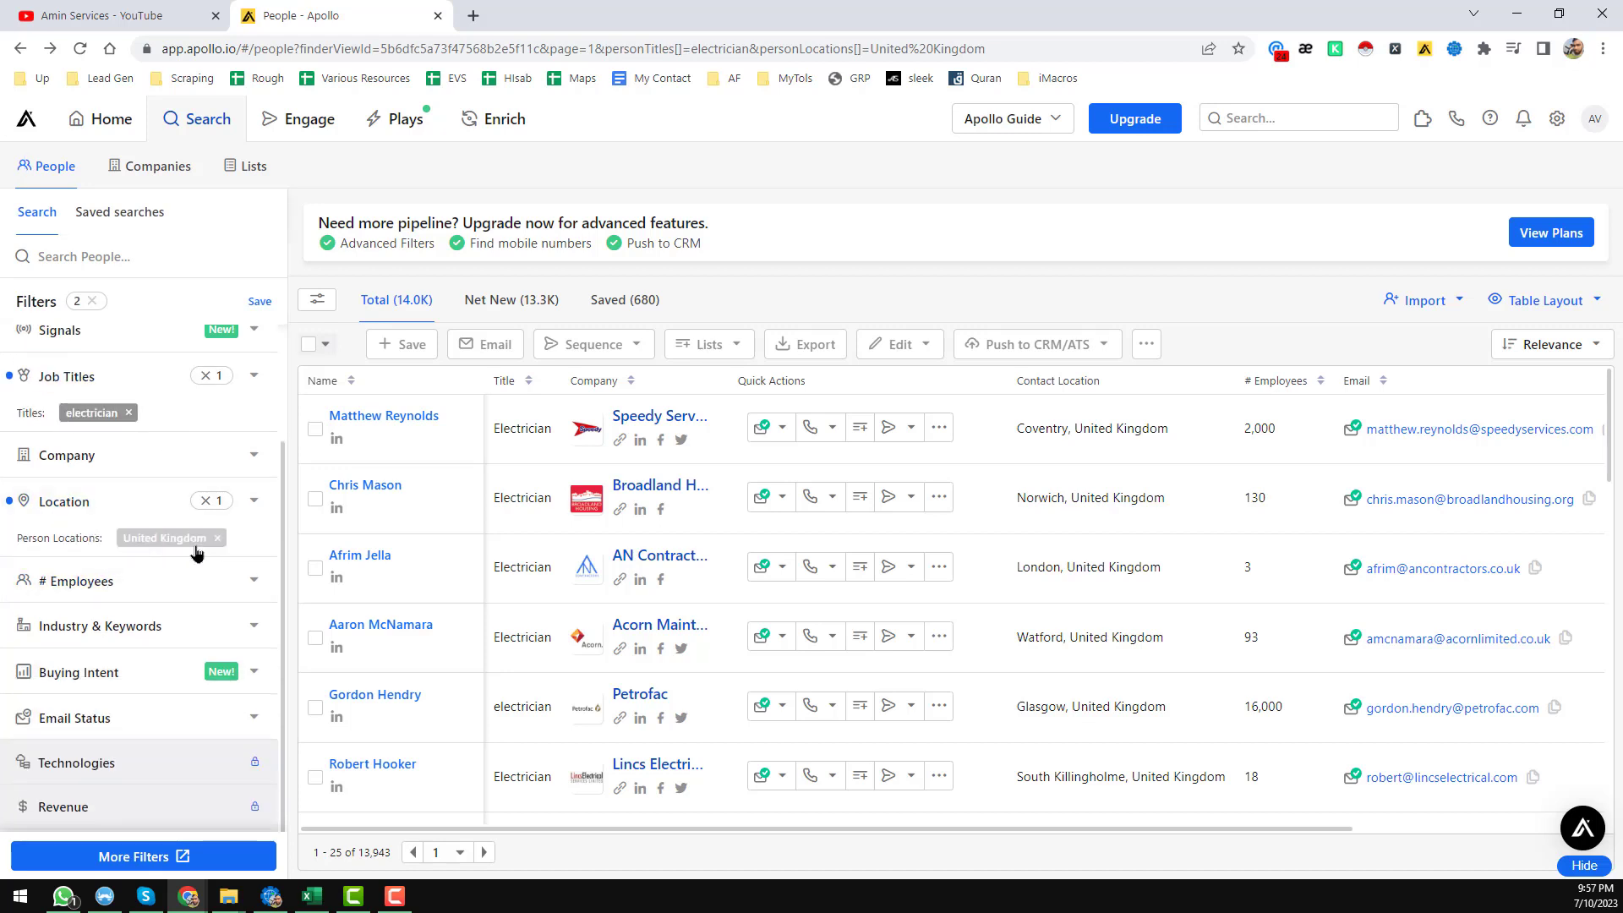
scroll(186, 550, "up", 2)
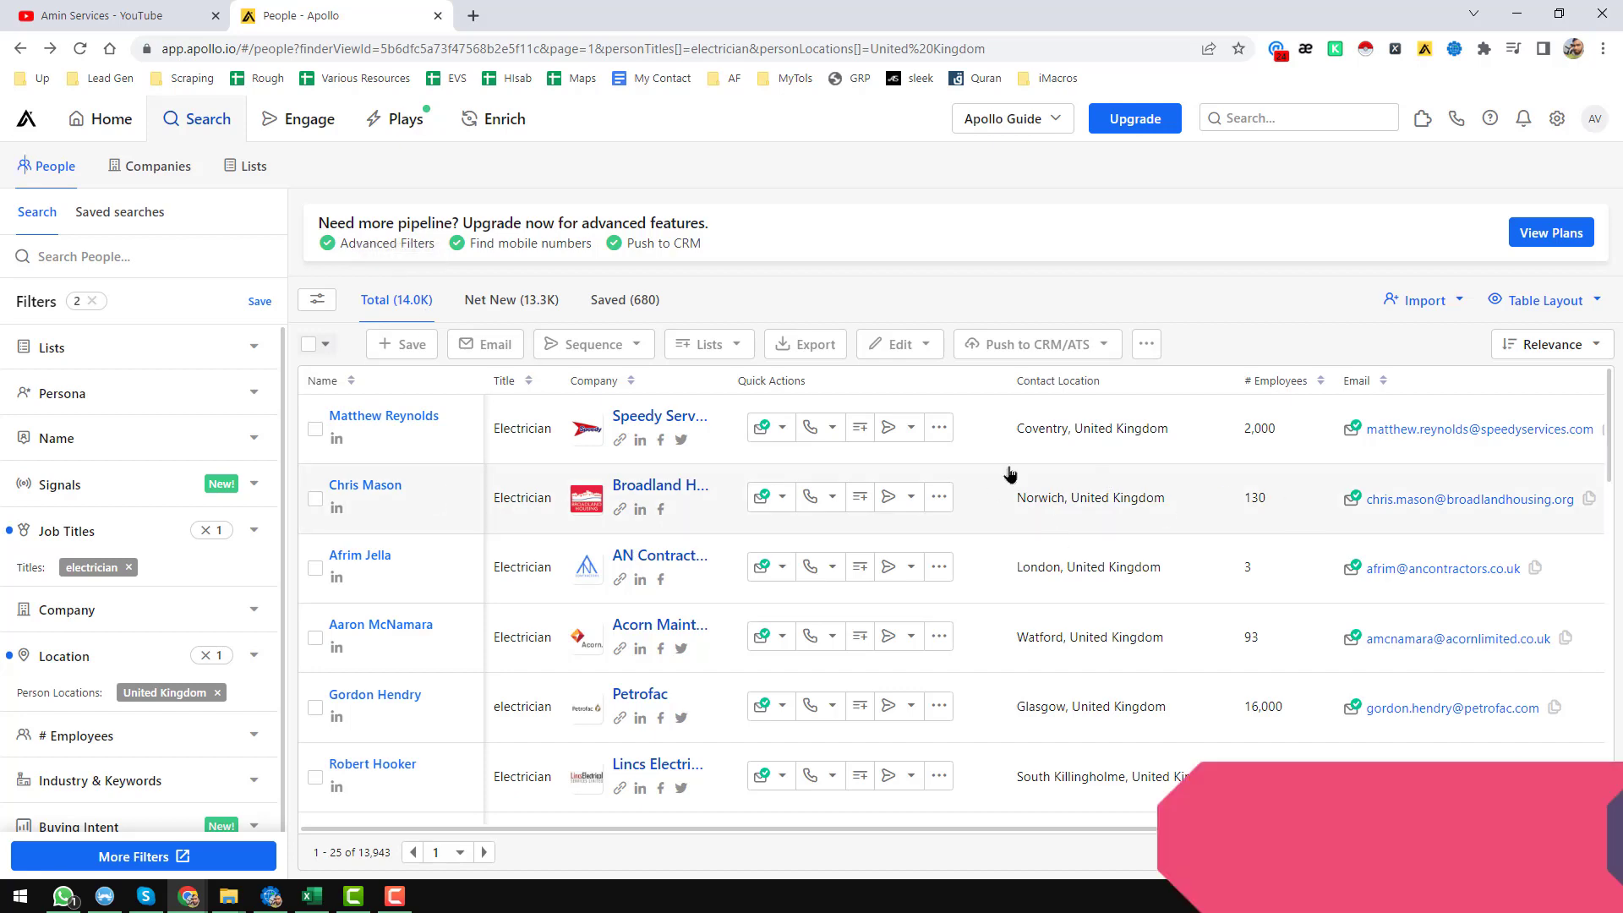
Step: Switch from the Net New tab to the Saved tab listing 680 contacts
left_click(501, 301)
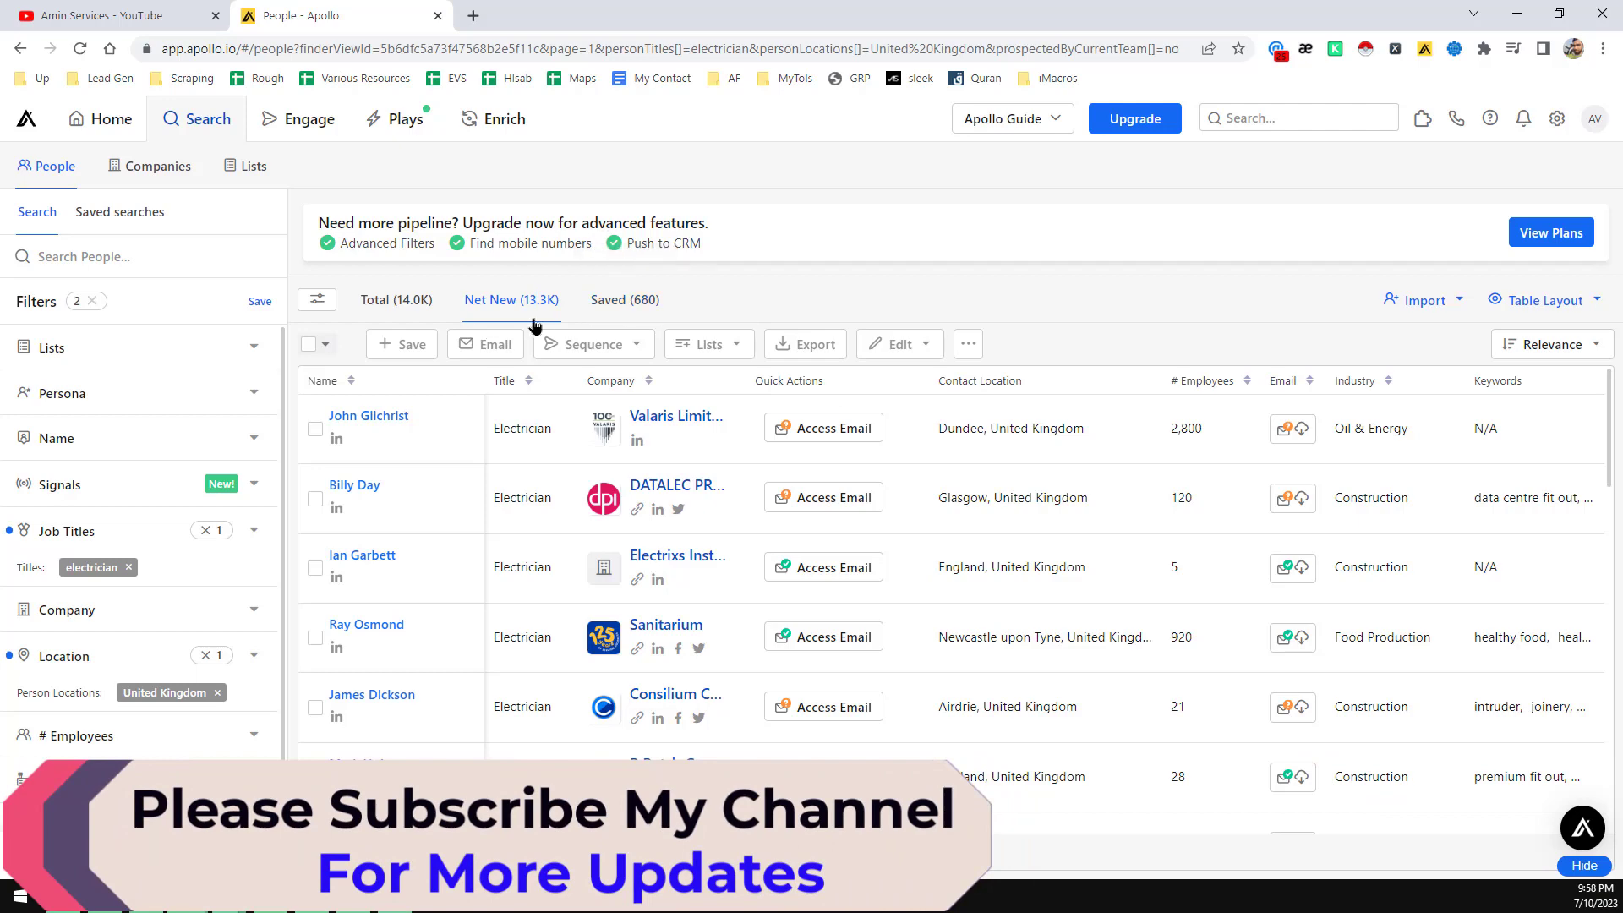
left_click(648, 311)
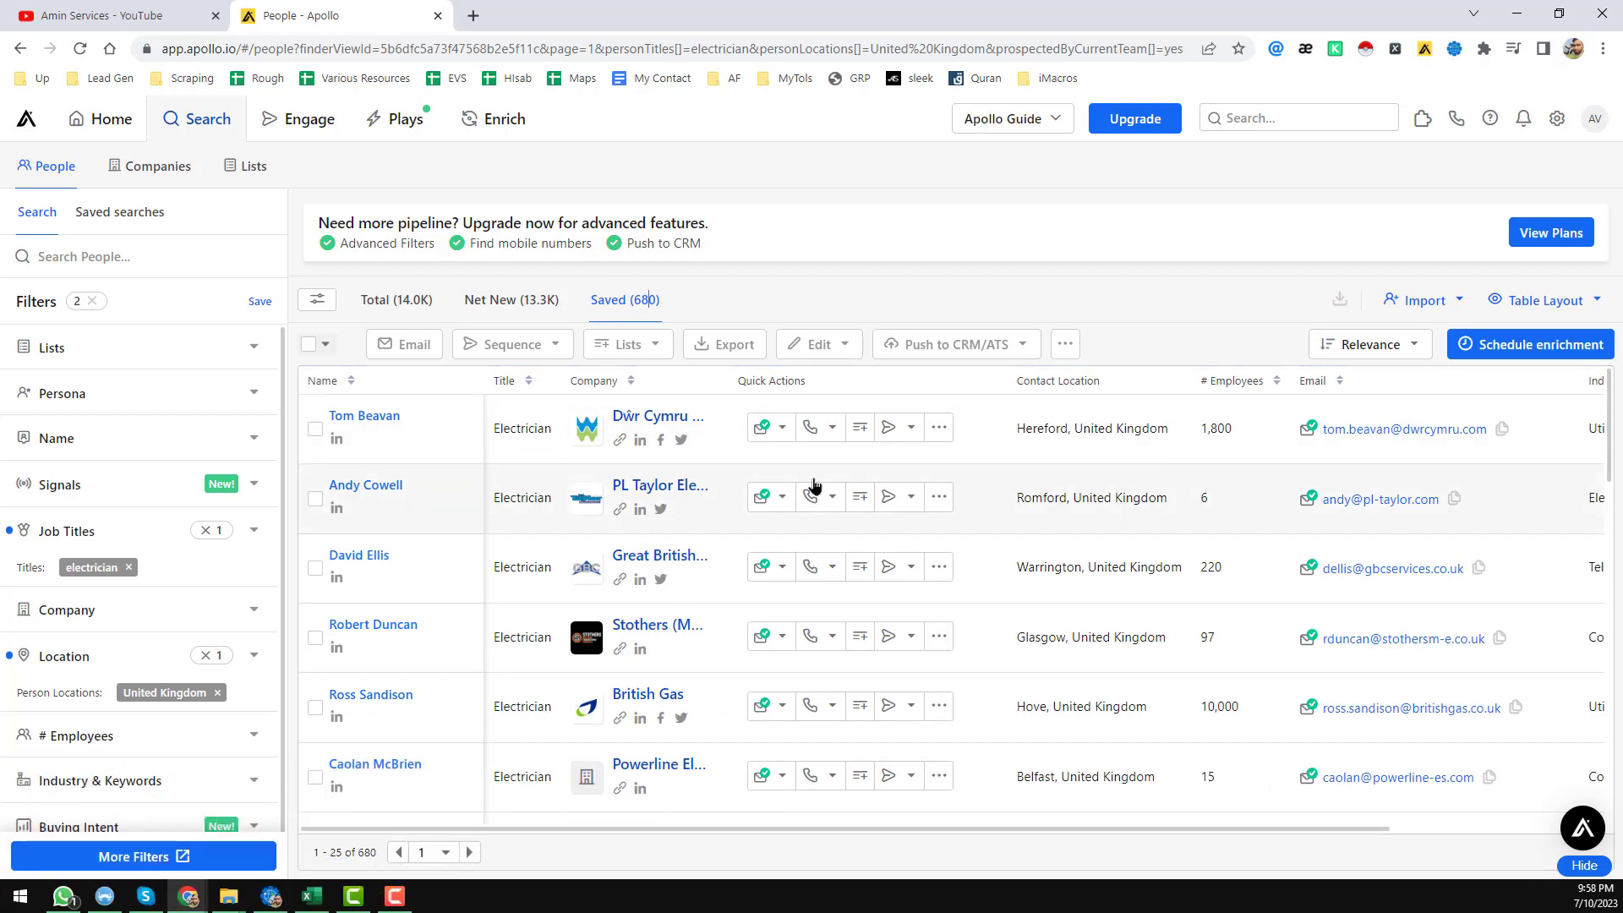
scroll(471, 469, "down", 6)
scroll(471, 468, "down", 8)
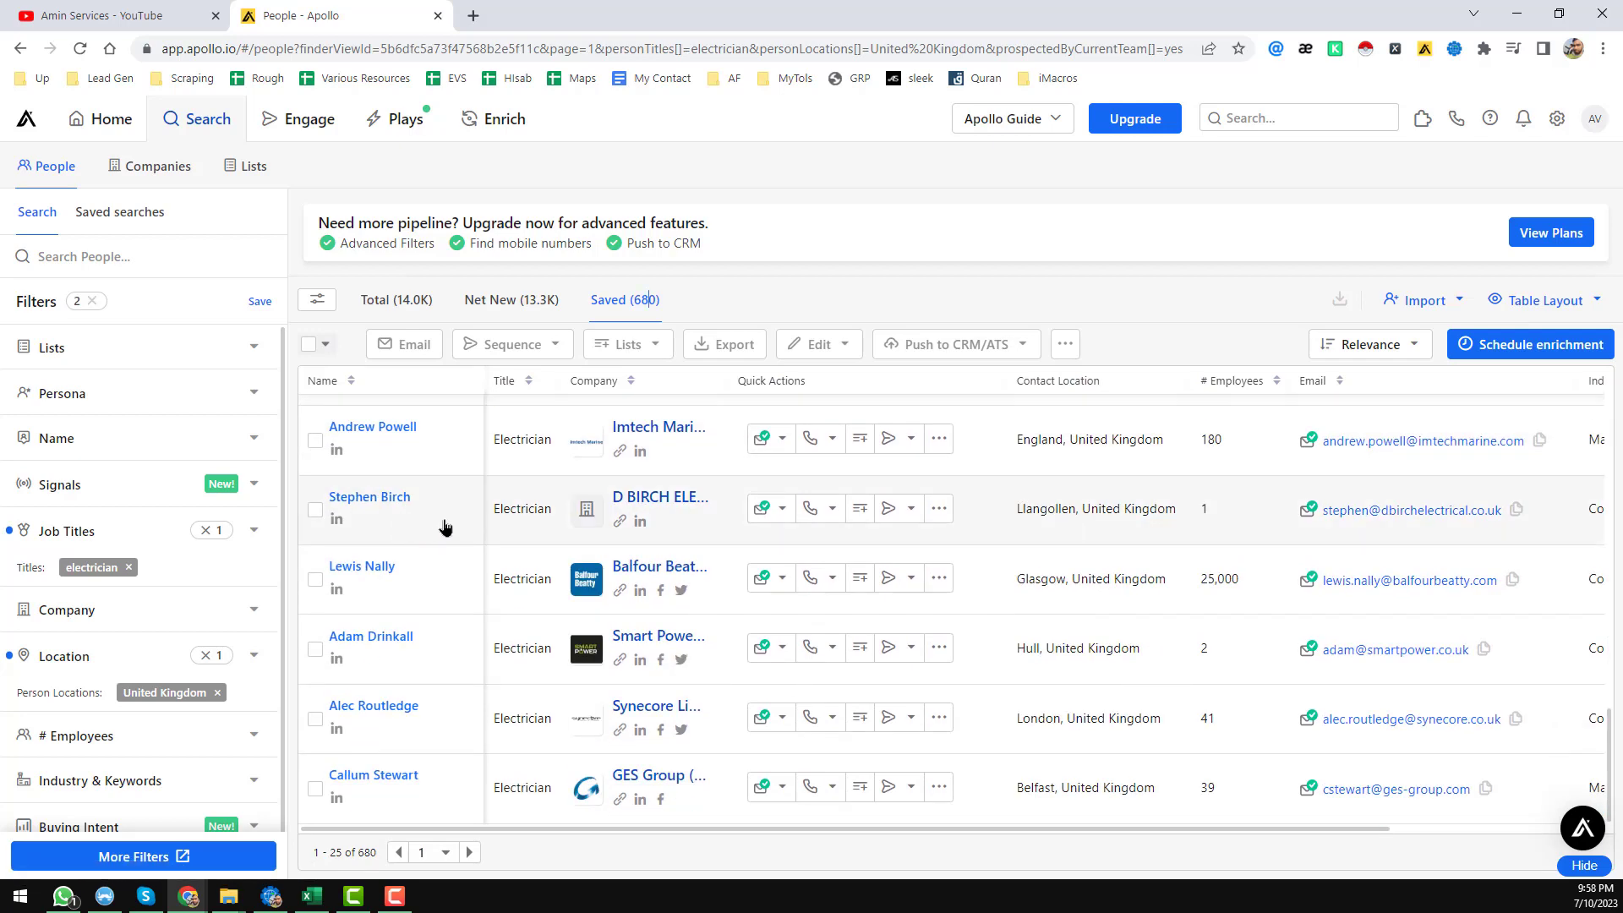
scroll(513, 520, "up", 14)
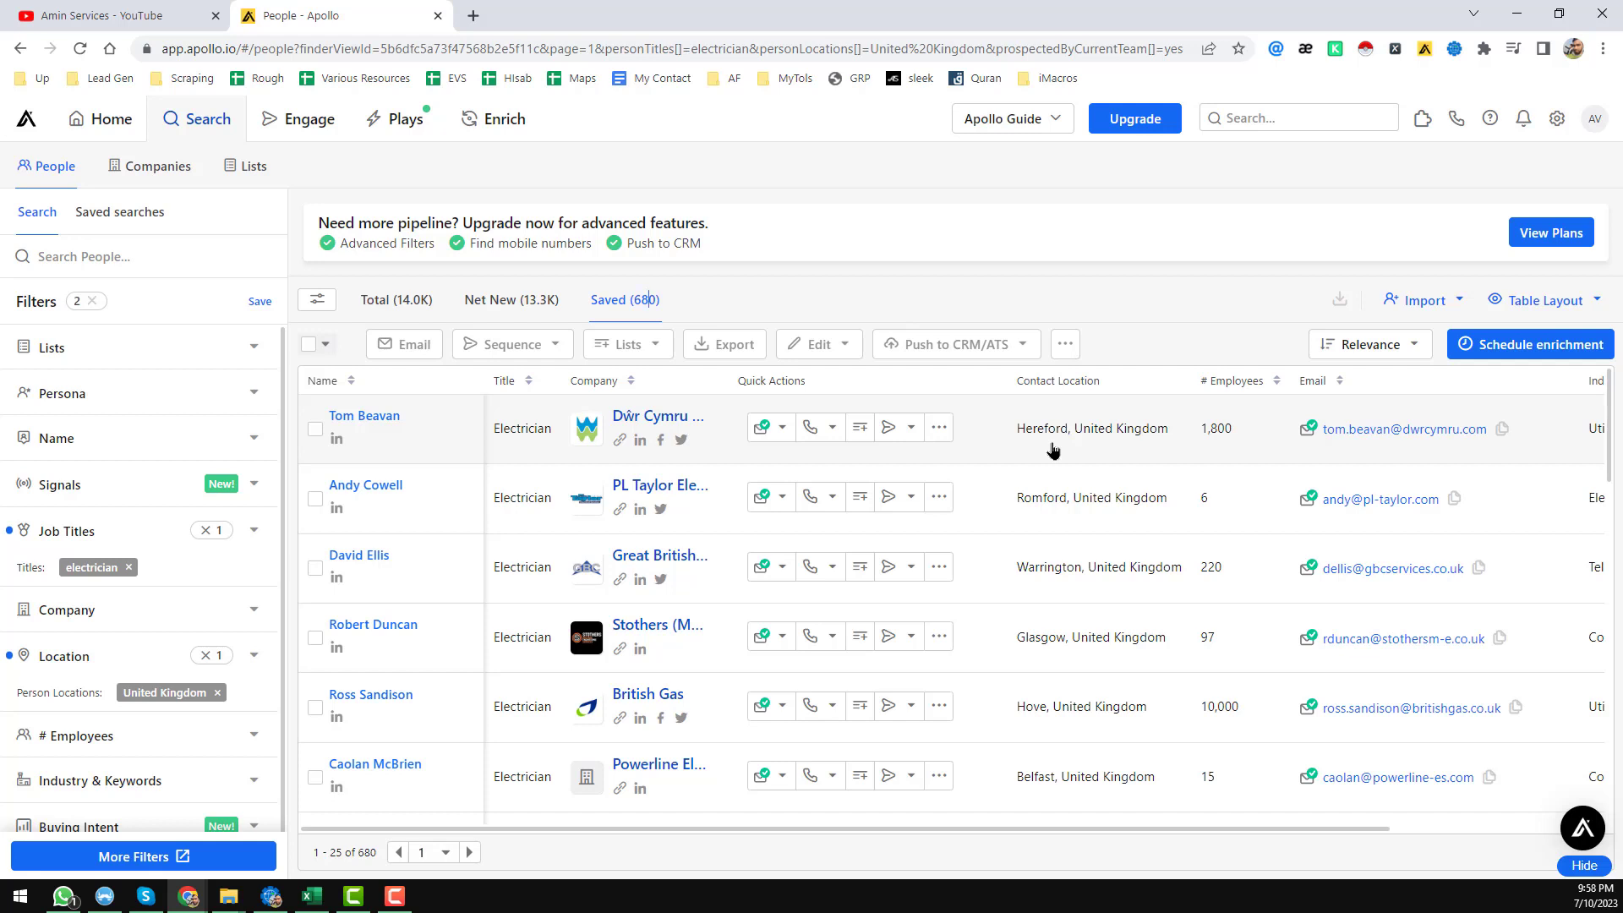
right_click(1368, 52)
left_click(1388, 74)
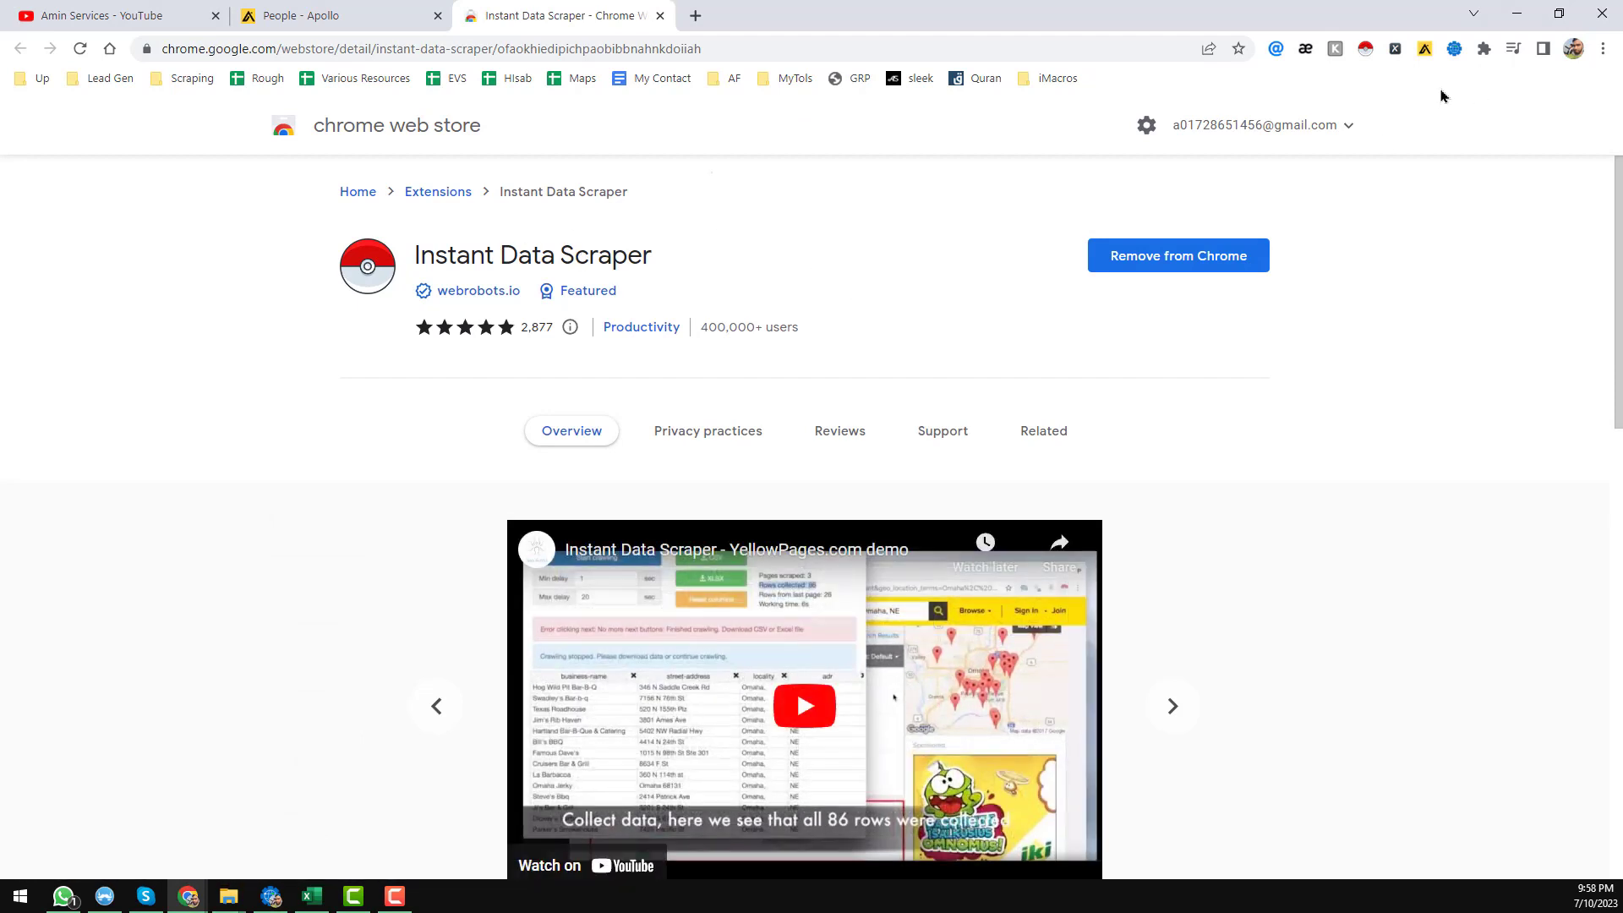
left_click(660, 16)
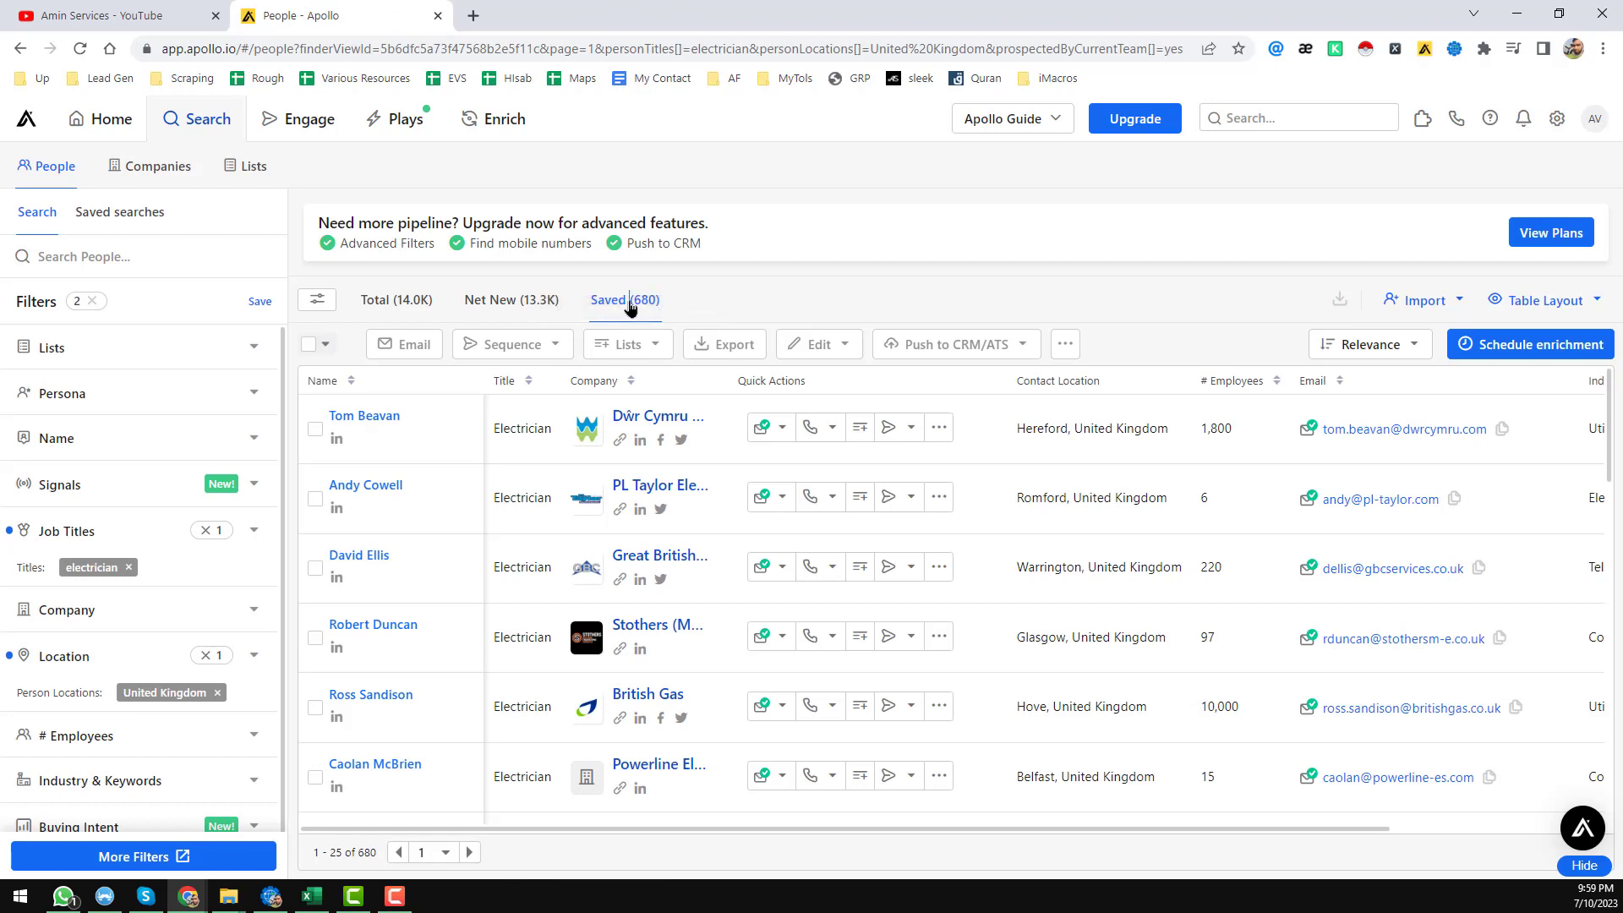
Step: Launch Instant Data Scraper on the contacts table and set its minimum delay to 5 seconds
left_click(1365, 50)
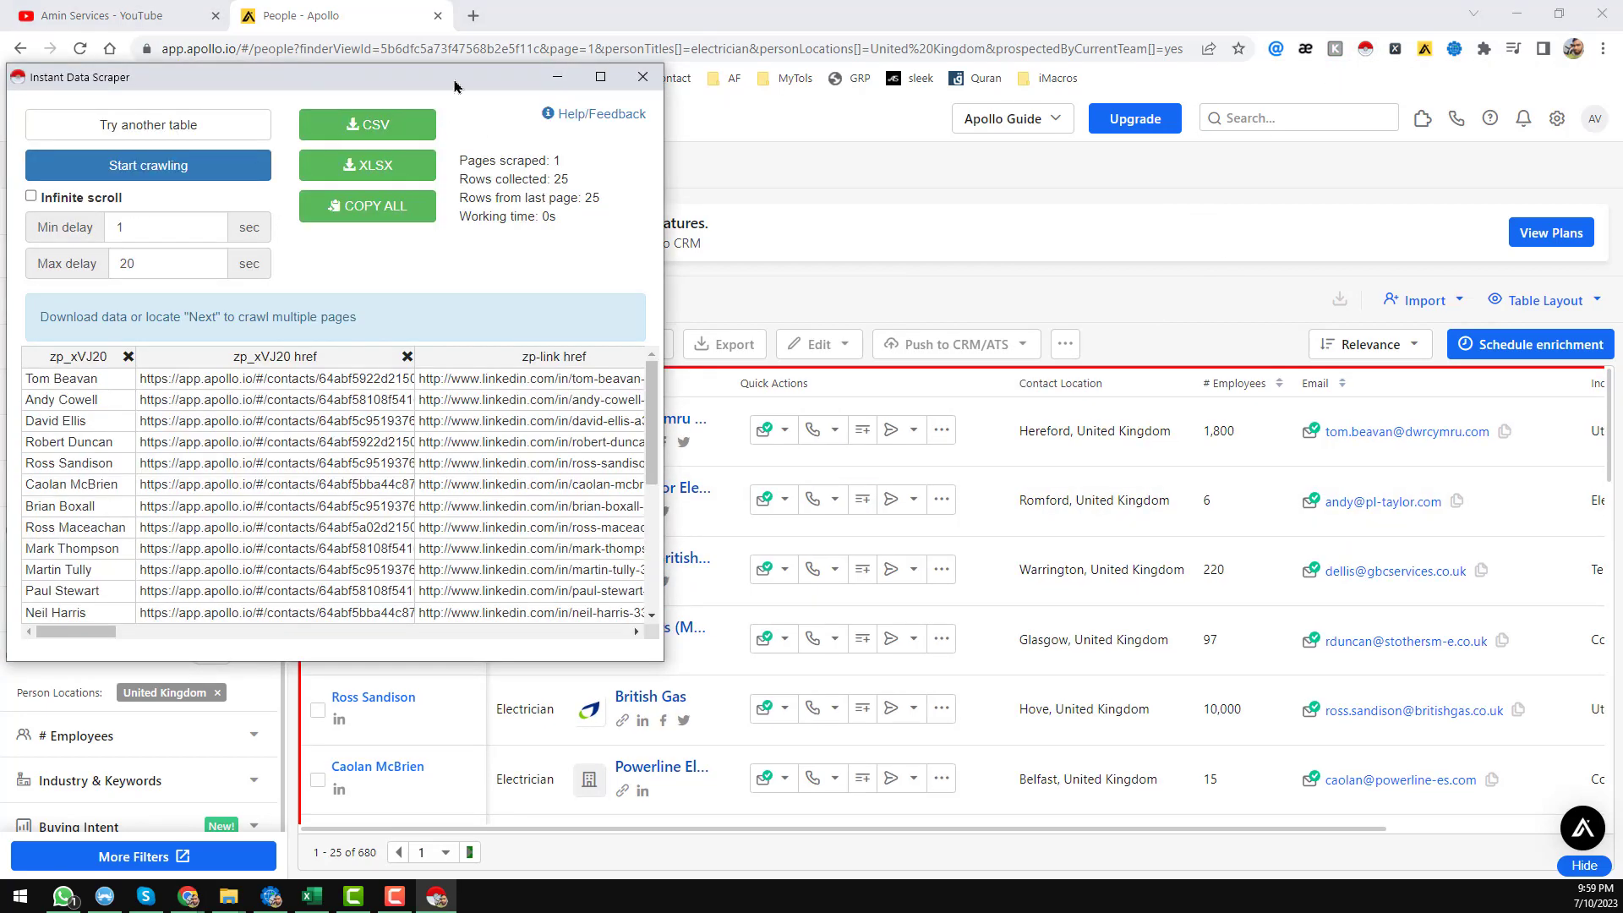
left_click_drag(451, 86, 1170, 175)
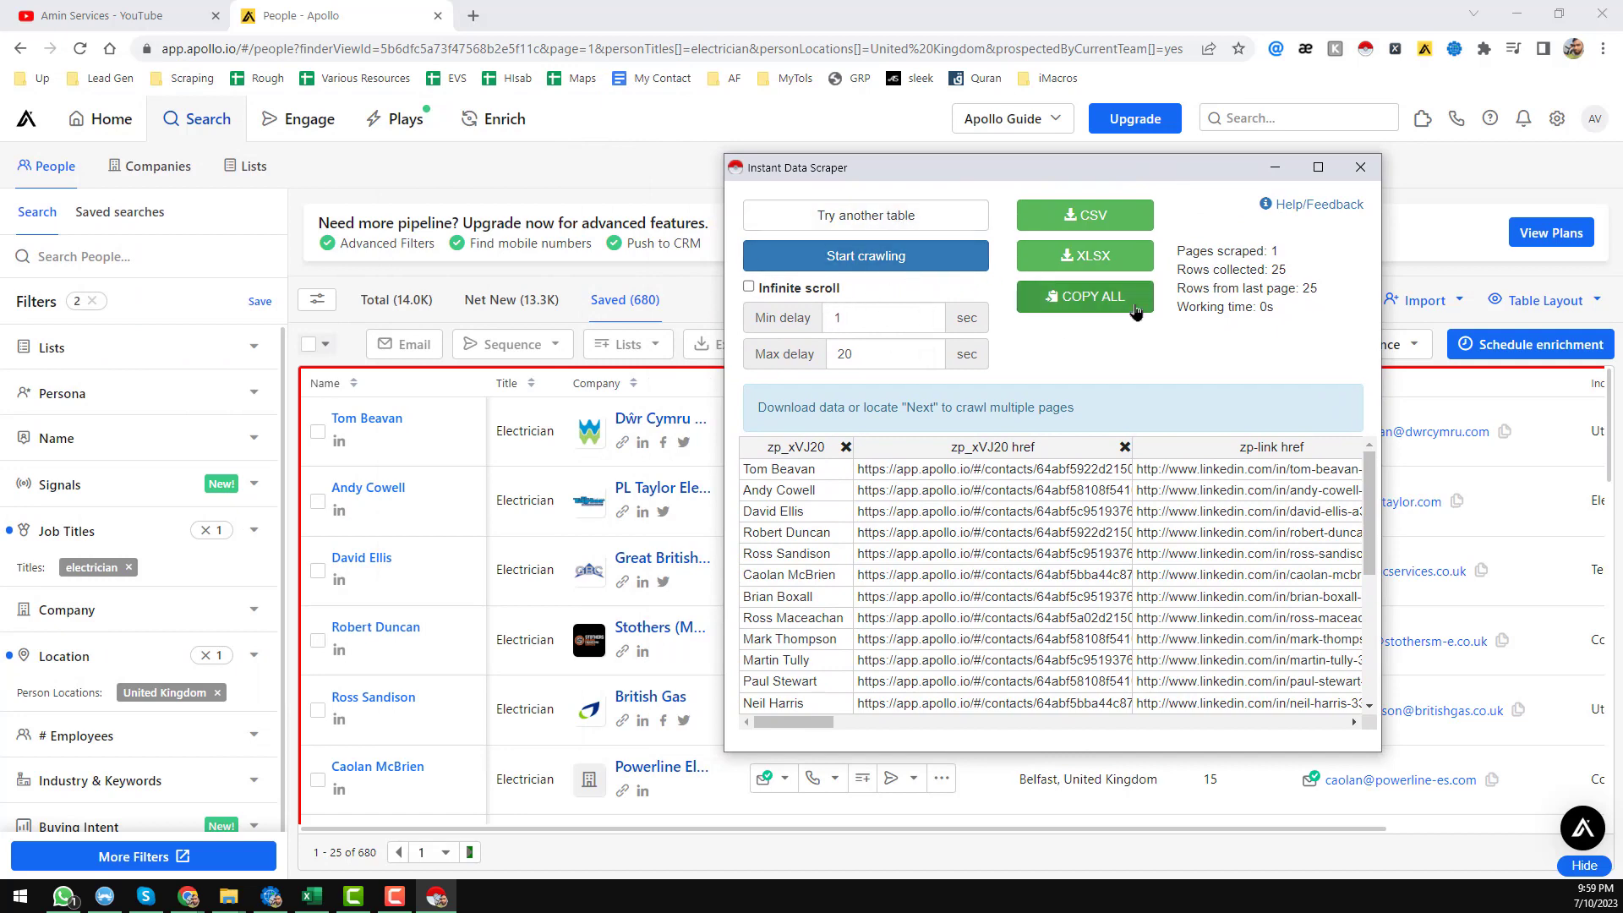
mouse_move(583, 499)
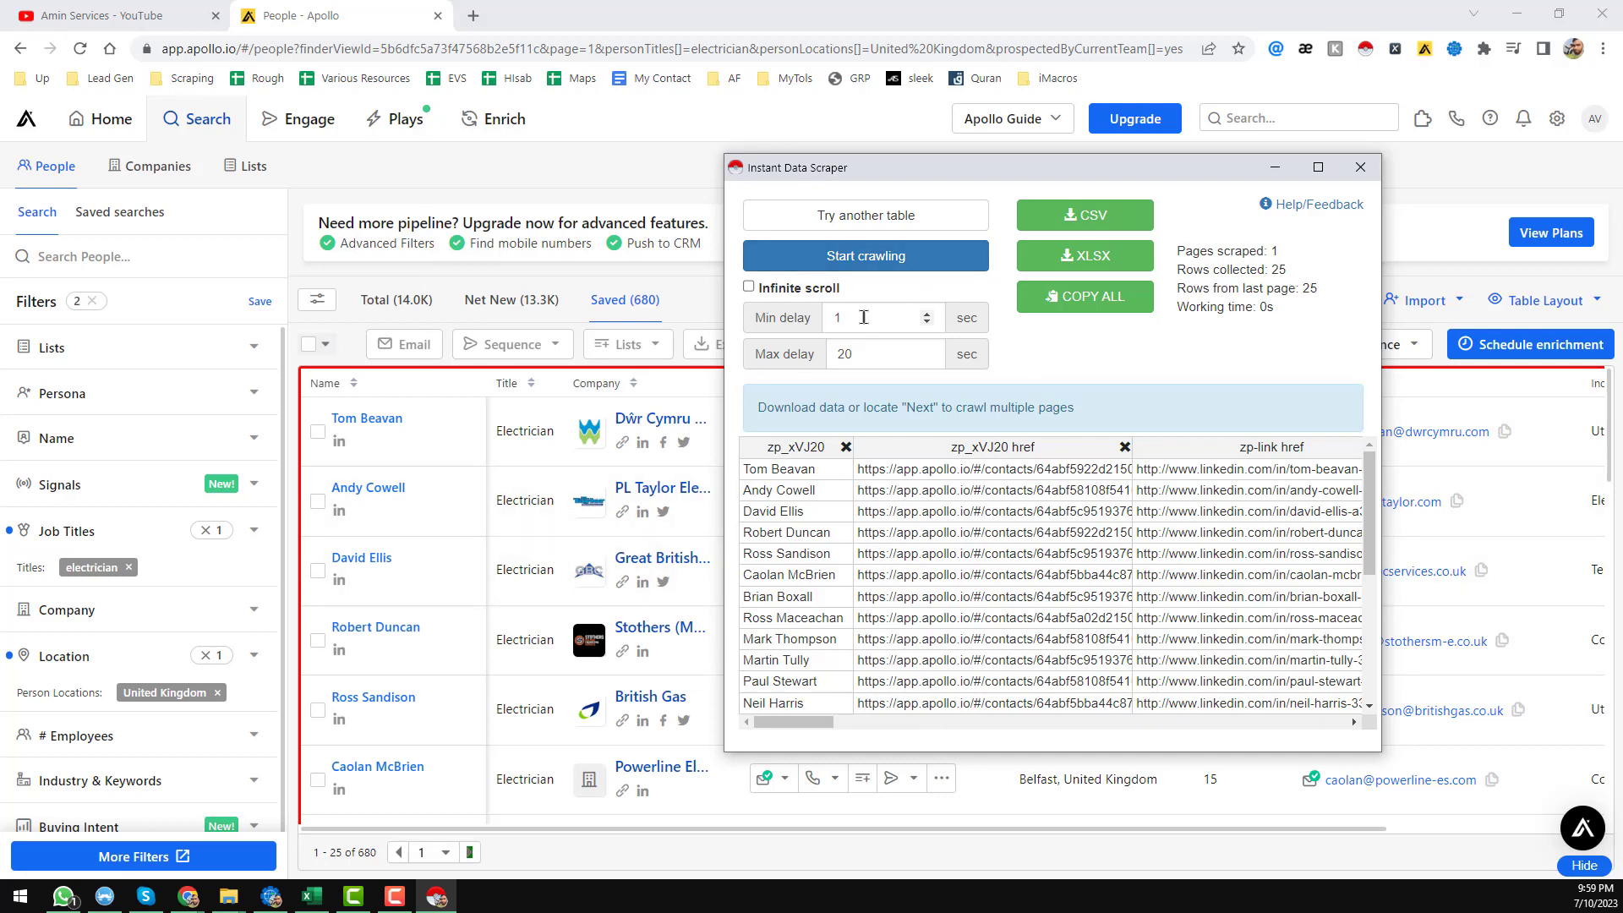
left_click_drag(863, 317, 809, 320)
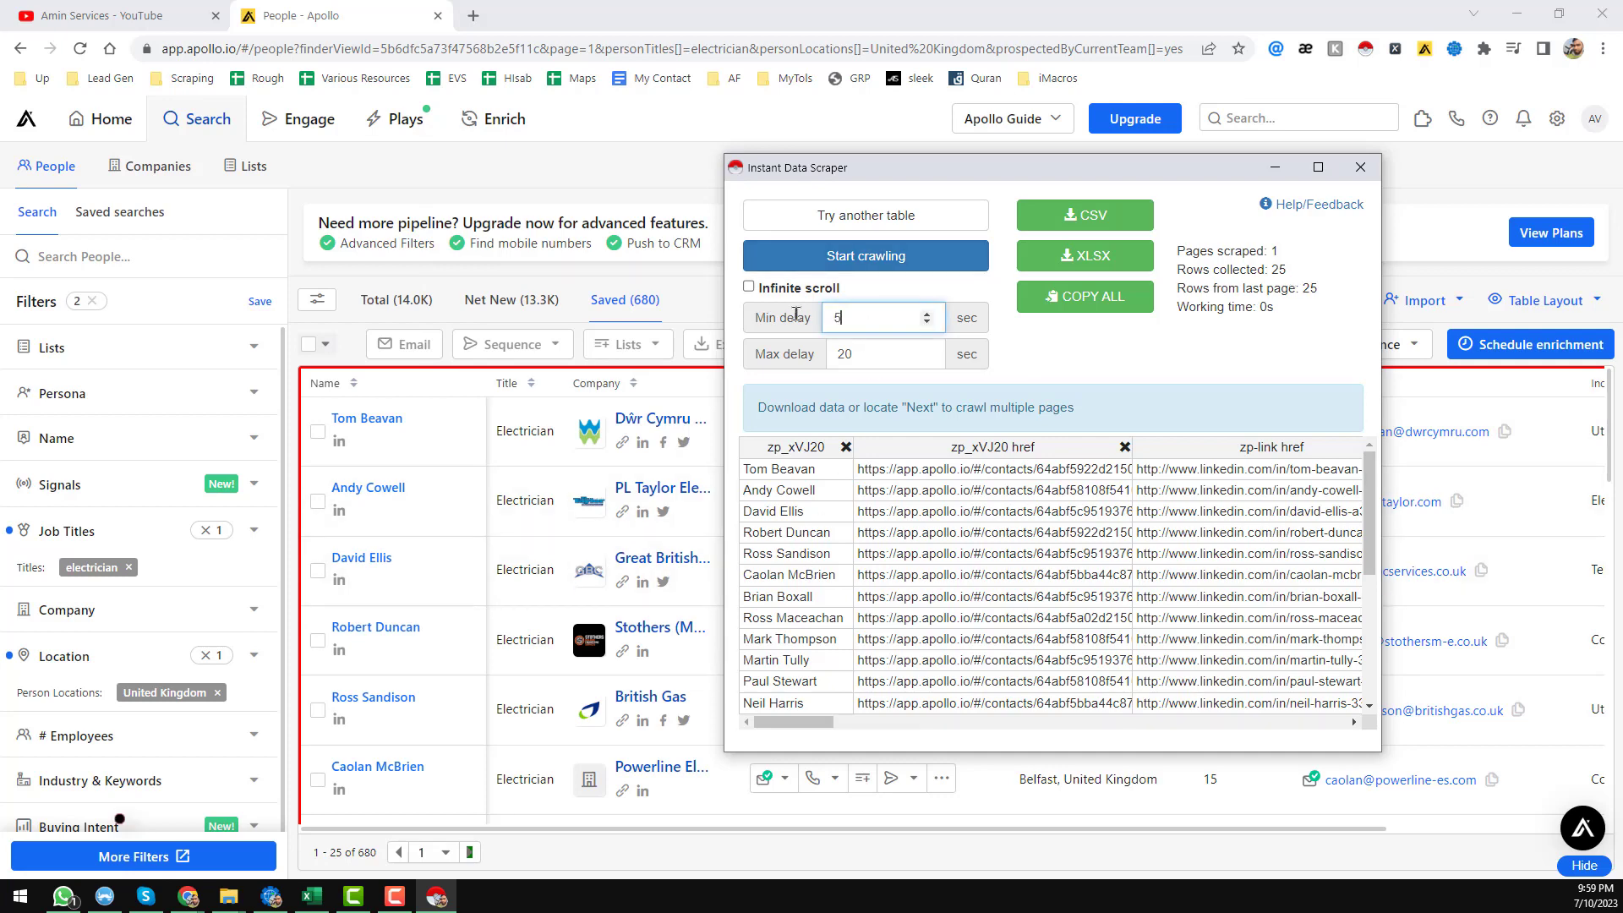
Step: Start crawling Apollo's saved contacts, reaching 184 rows across 9 pages
left_click(903, 258)
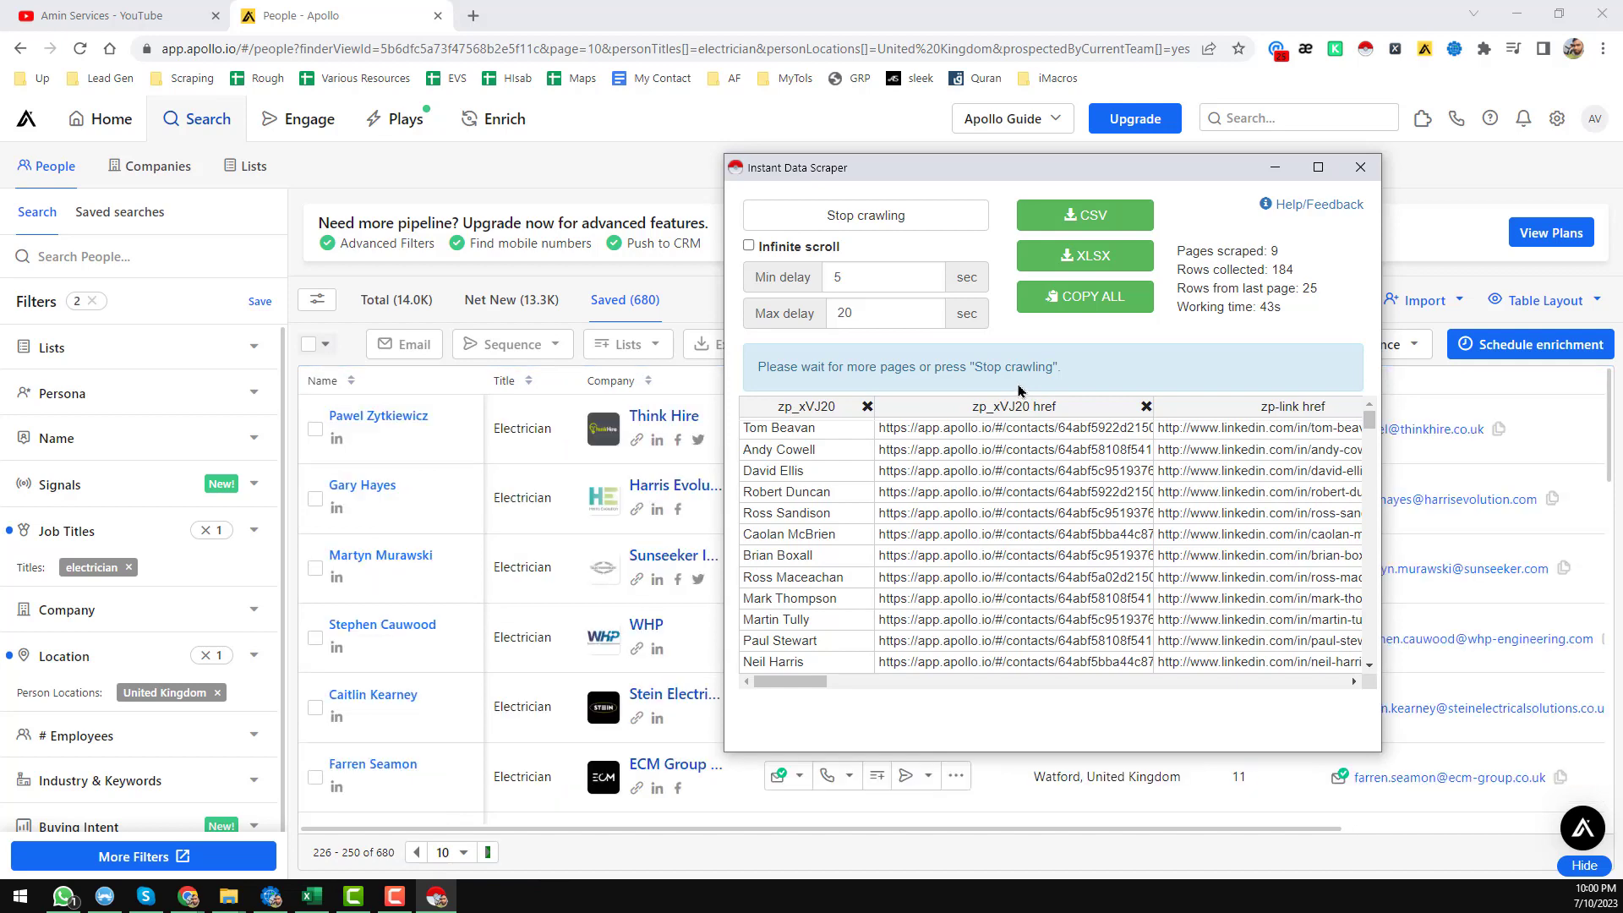
Step: Stop the crawl at 214 rows from 11 pages, download as XLSX and open app (2).xlsx
left_click(935, 221)
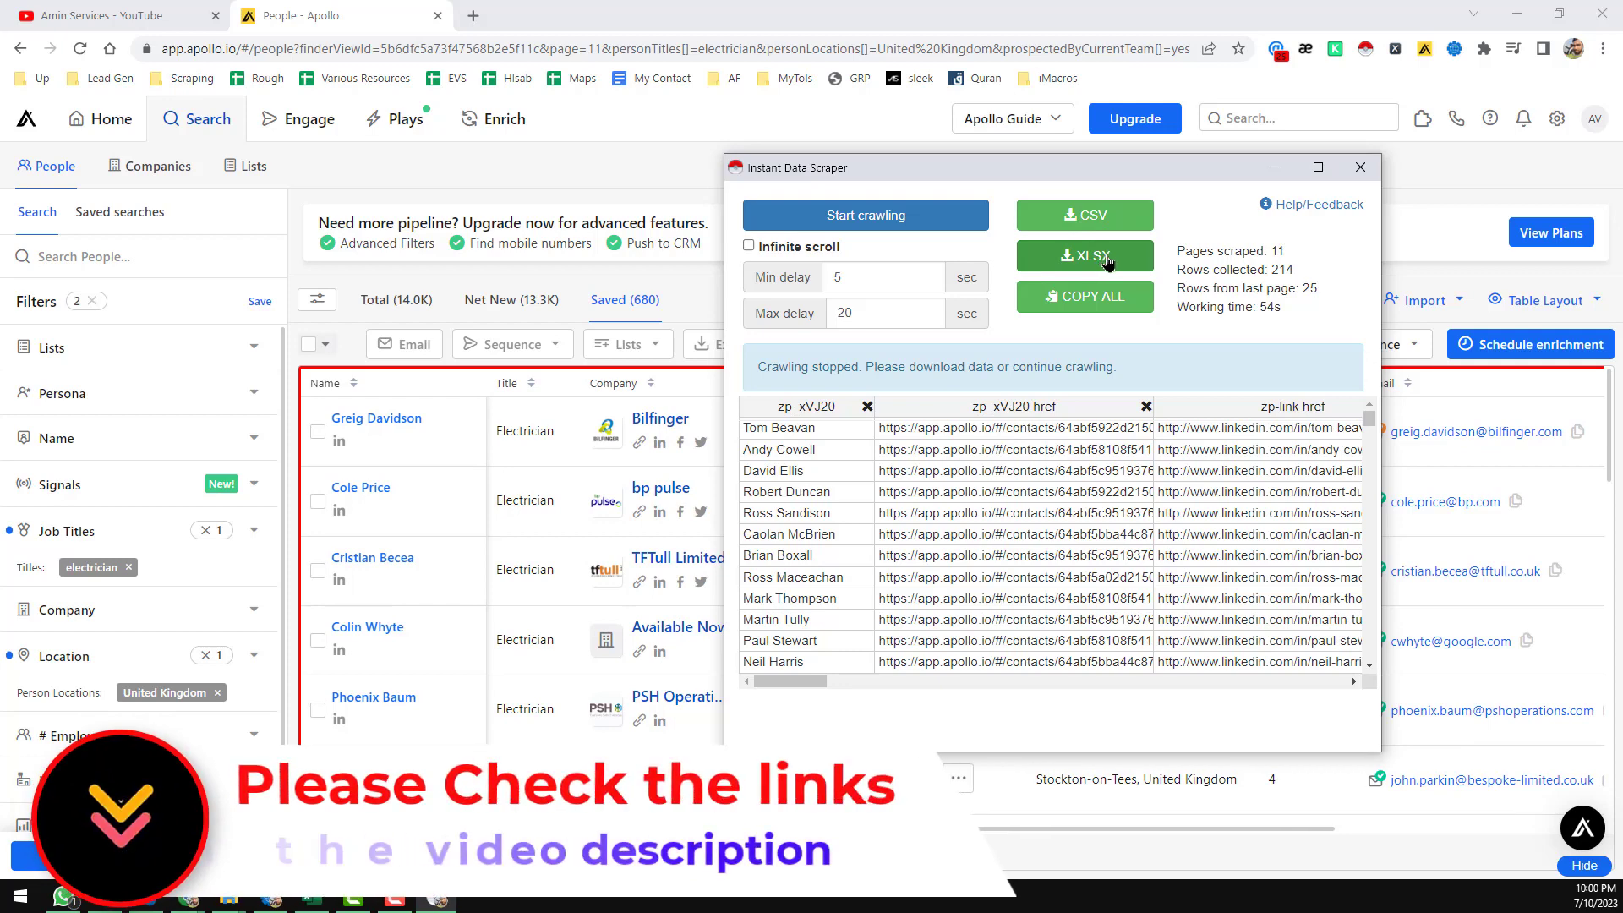
left_click(1107, 263)
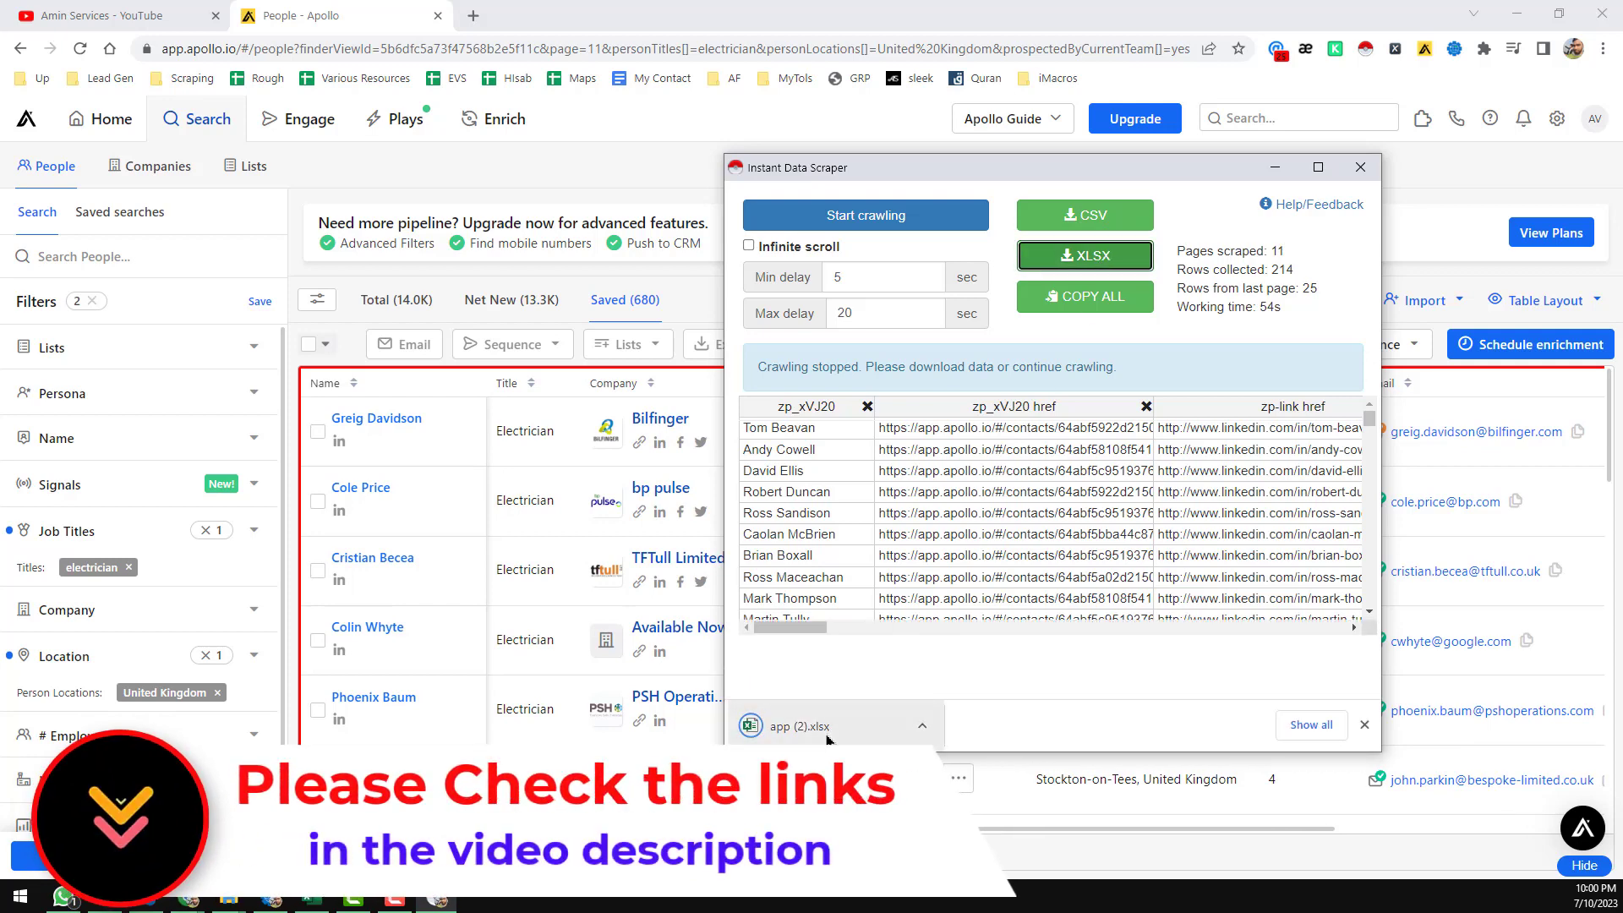
left_click(837, 728)
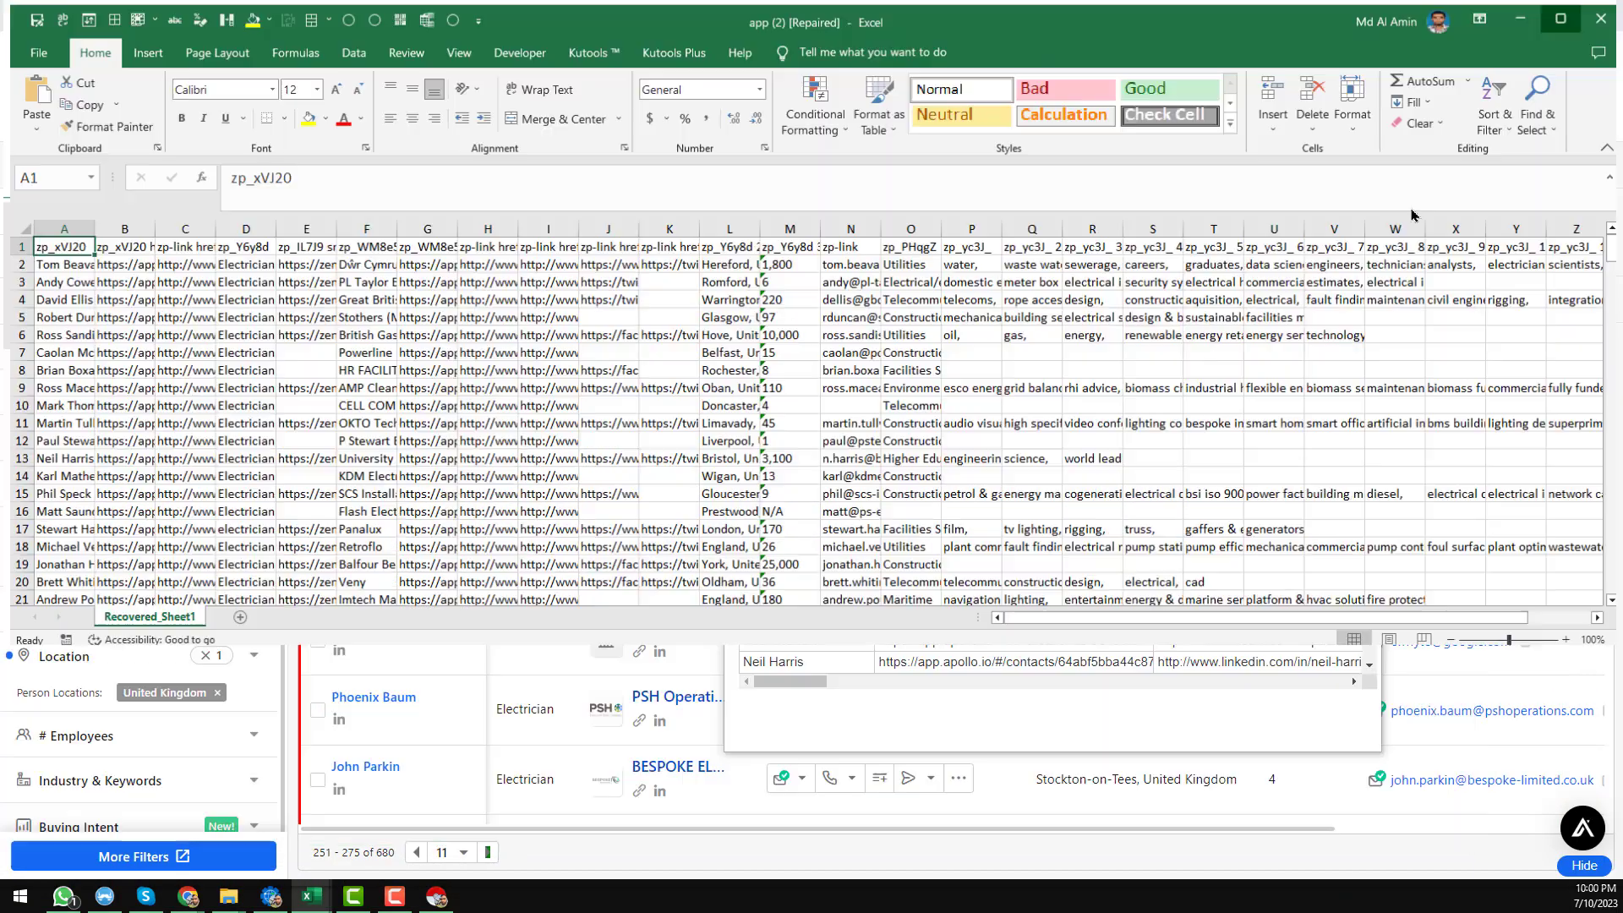
Step: Maximize Excel, apply All Borders to the whole sheet and widen every column
left_click(1409, 208)
left_click(243, 334)
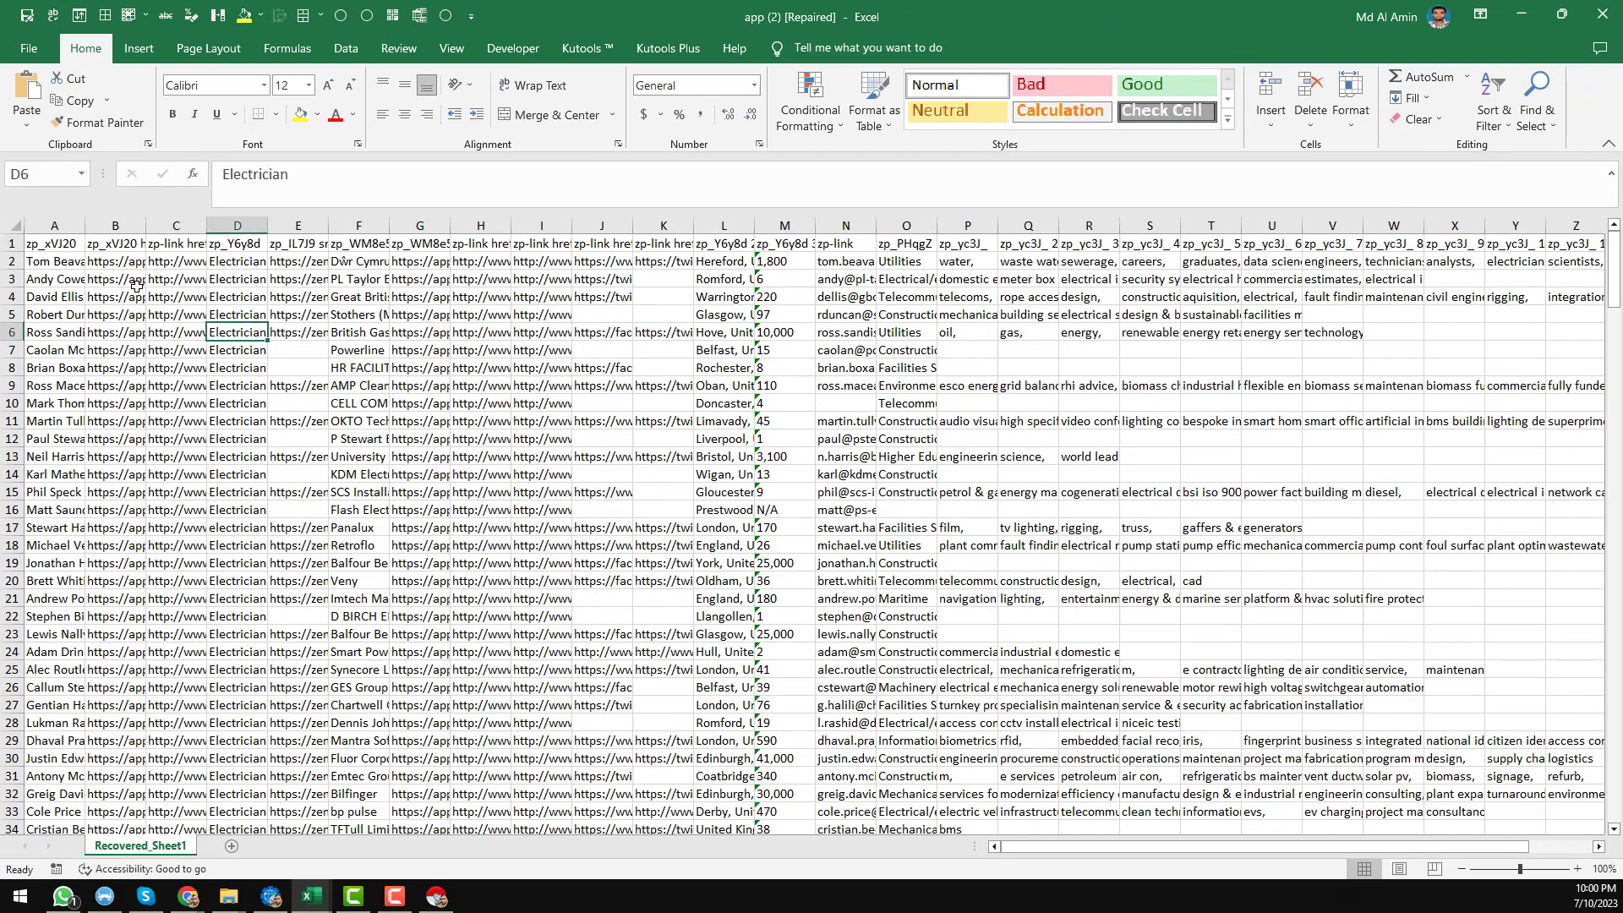
left_click(15, 224)
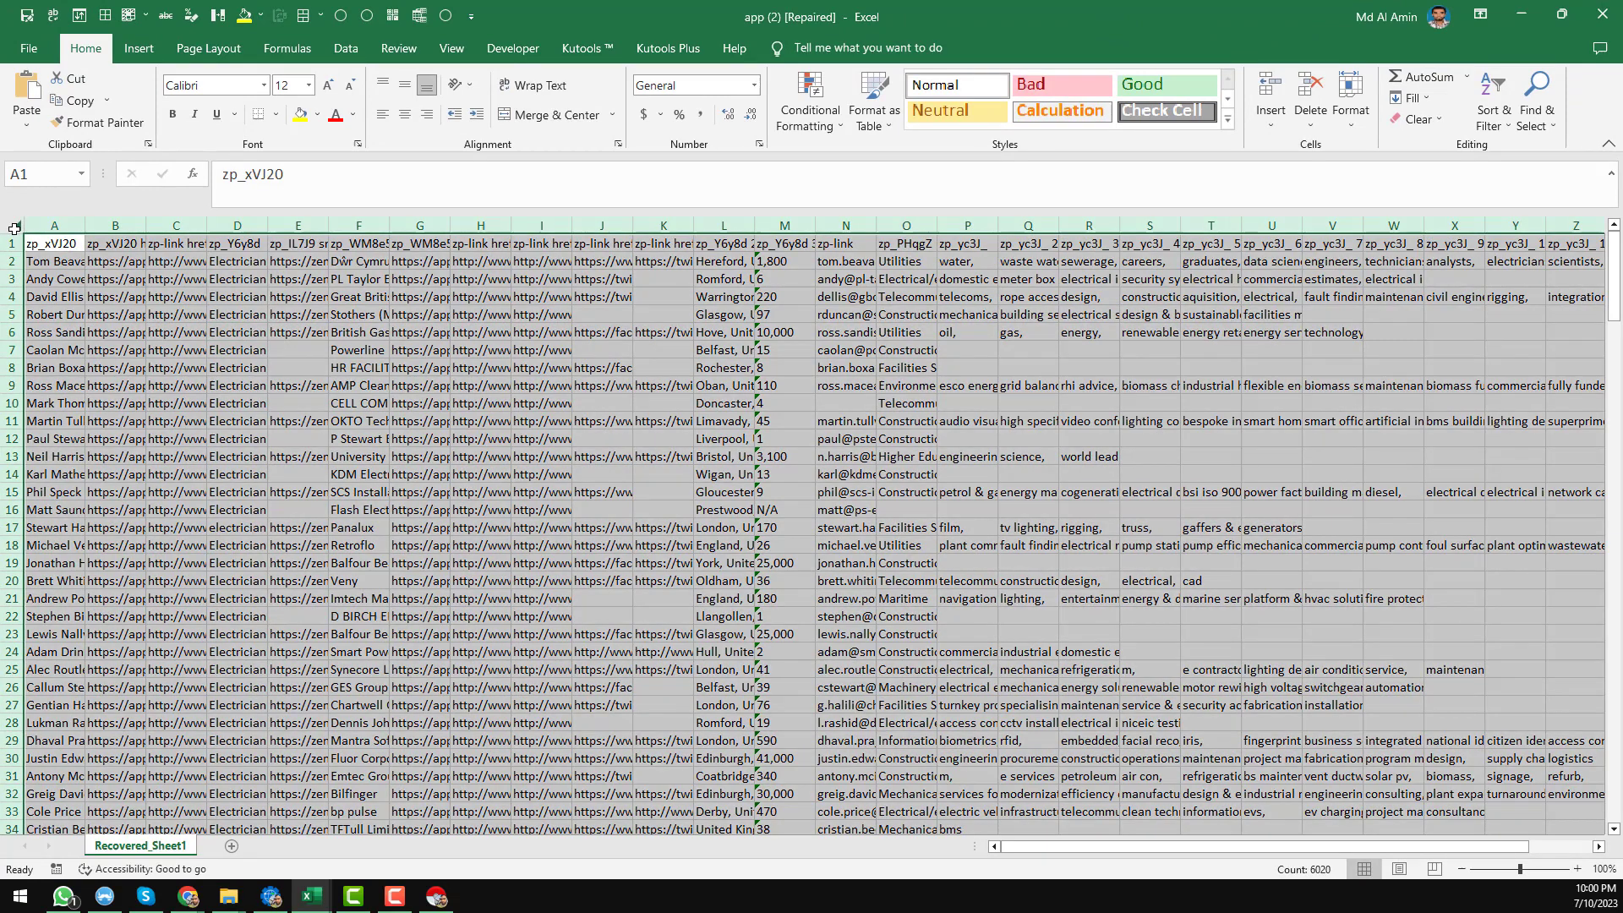
left_click(105, 16)
left_click_drag(79, 224, 179, 225)
Step: Review the first contact's fields across row 2 and widen email column N to show full addresses
left_click(143, 263)
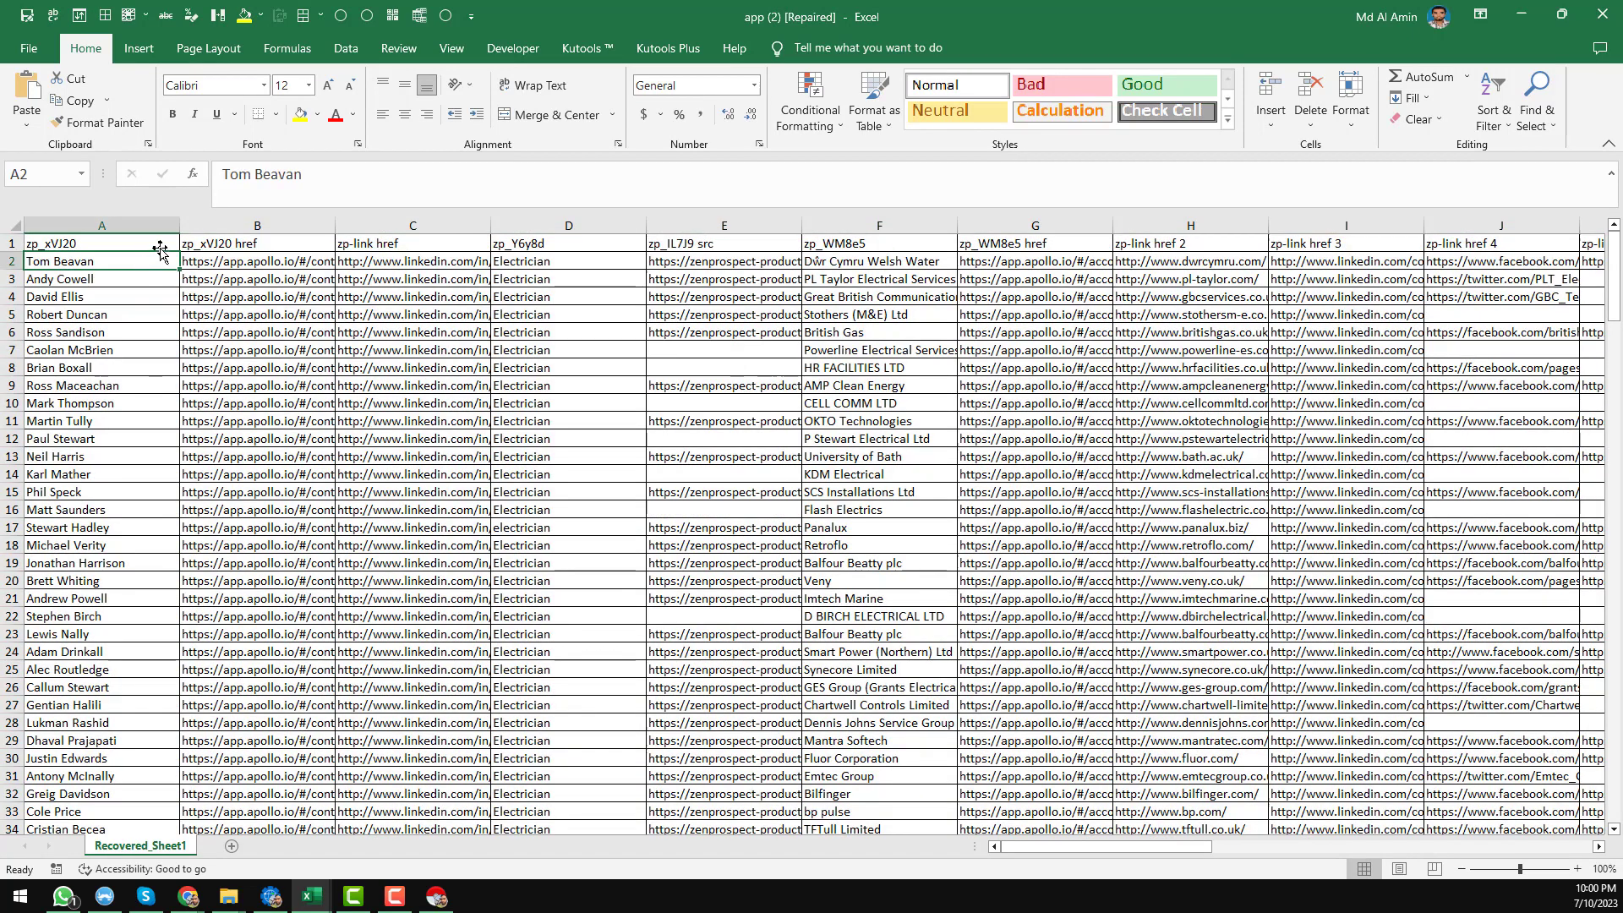
left_click(276, 227)
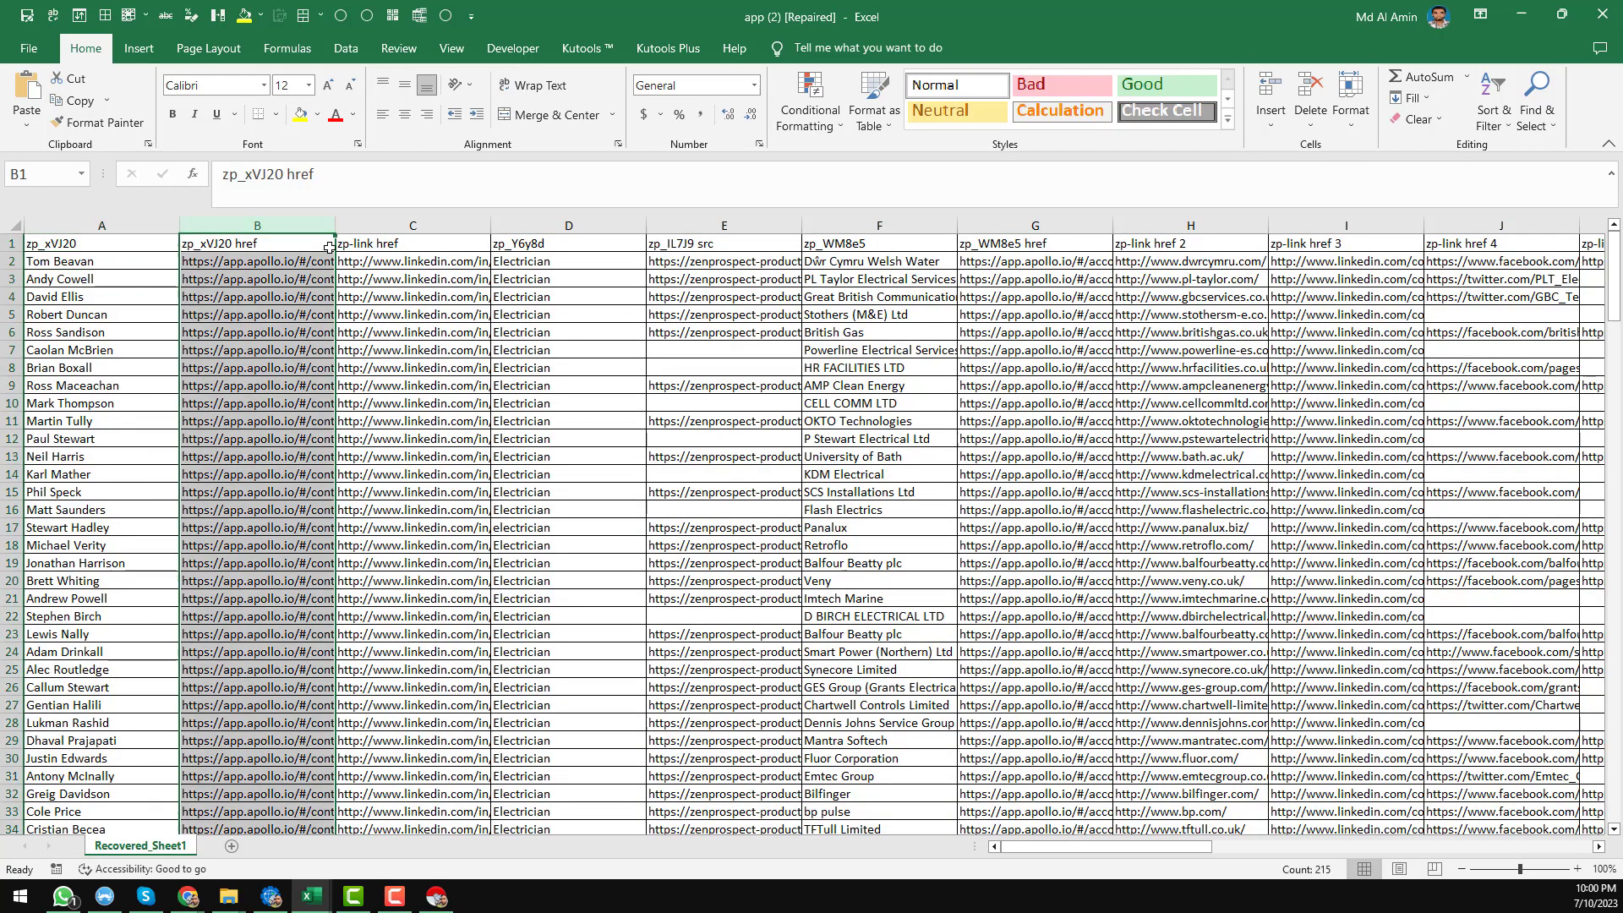
left_click(421, 258)
left_click(533, 259)
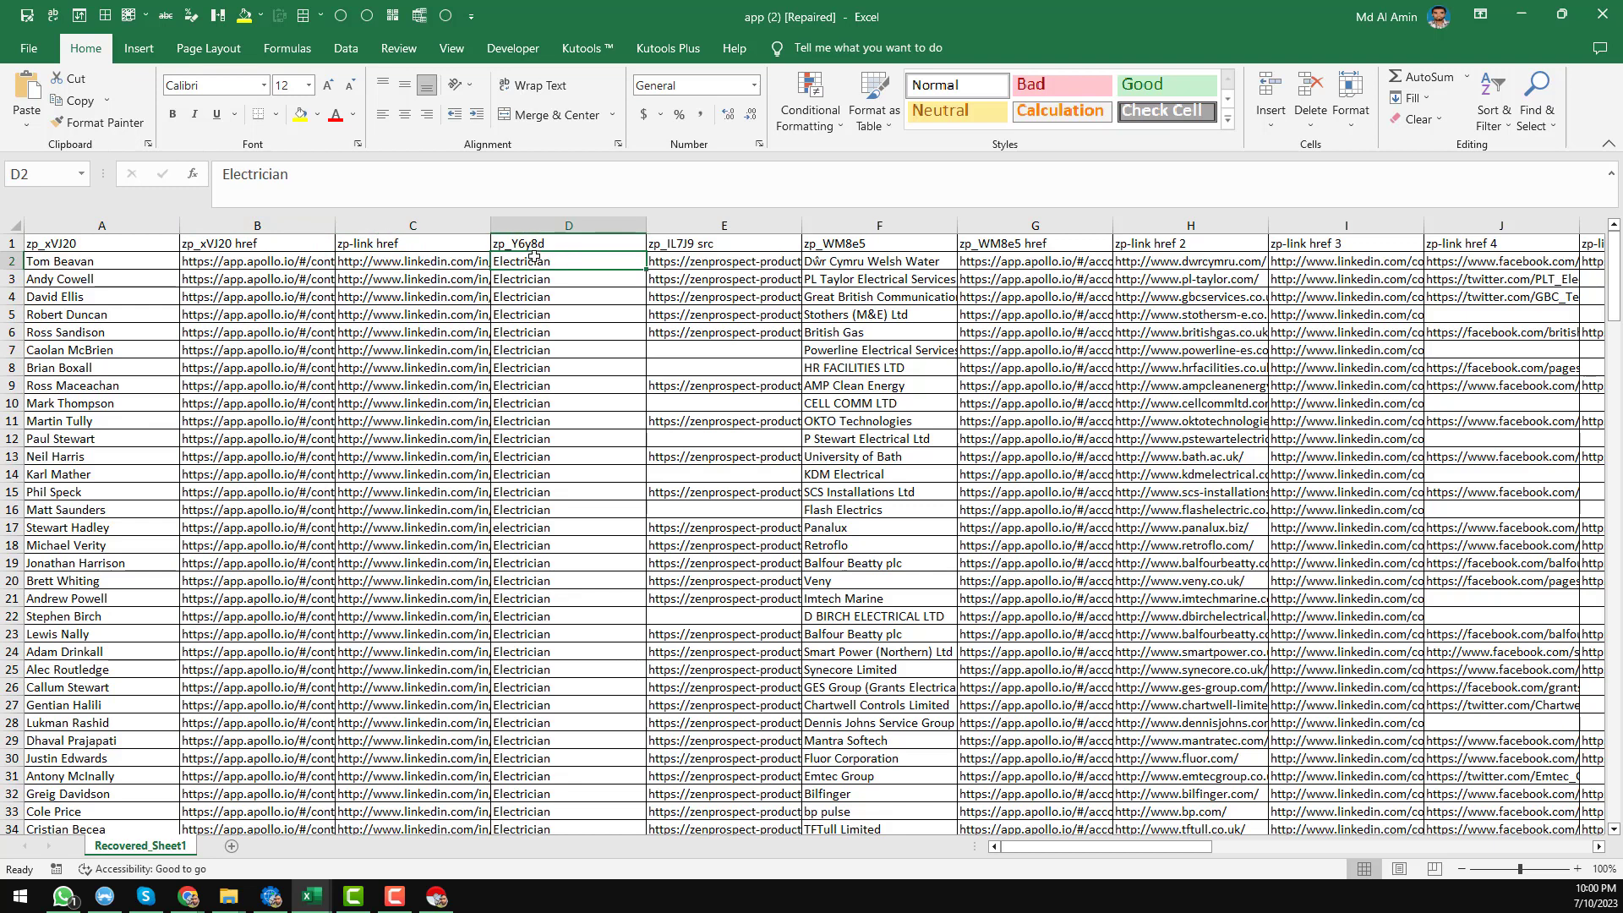
left_click(736, 263)
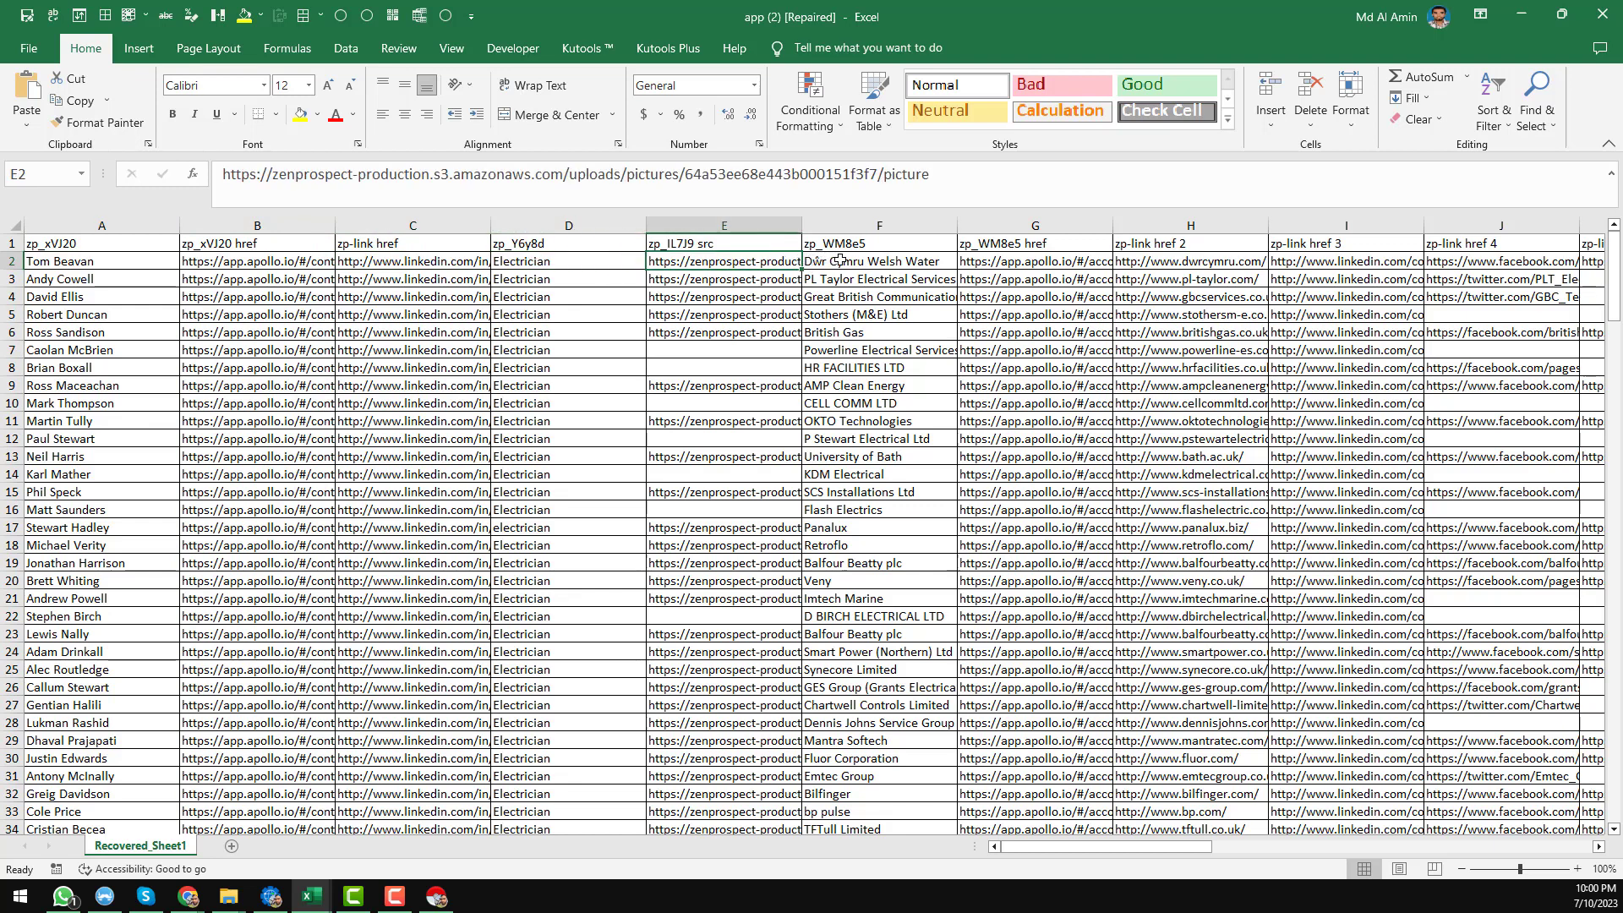
left_click(836, 260)
left_click(1028, 266)
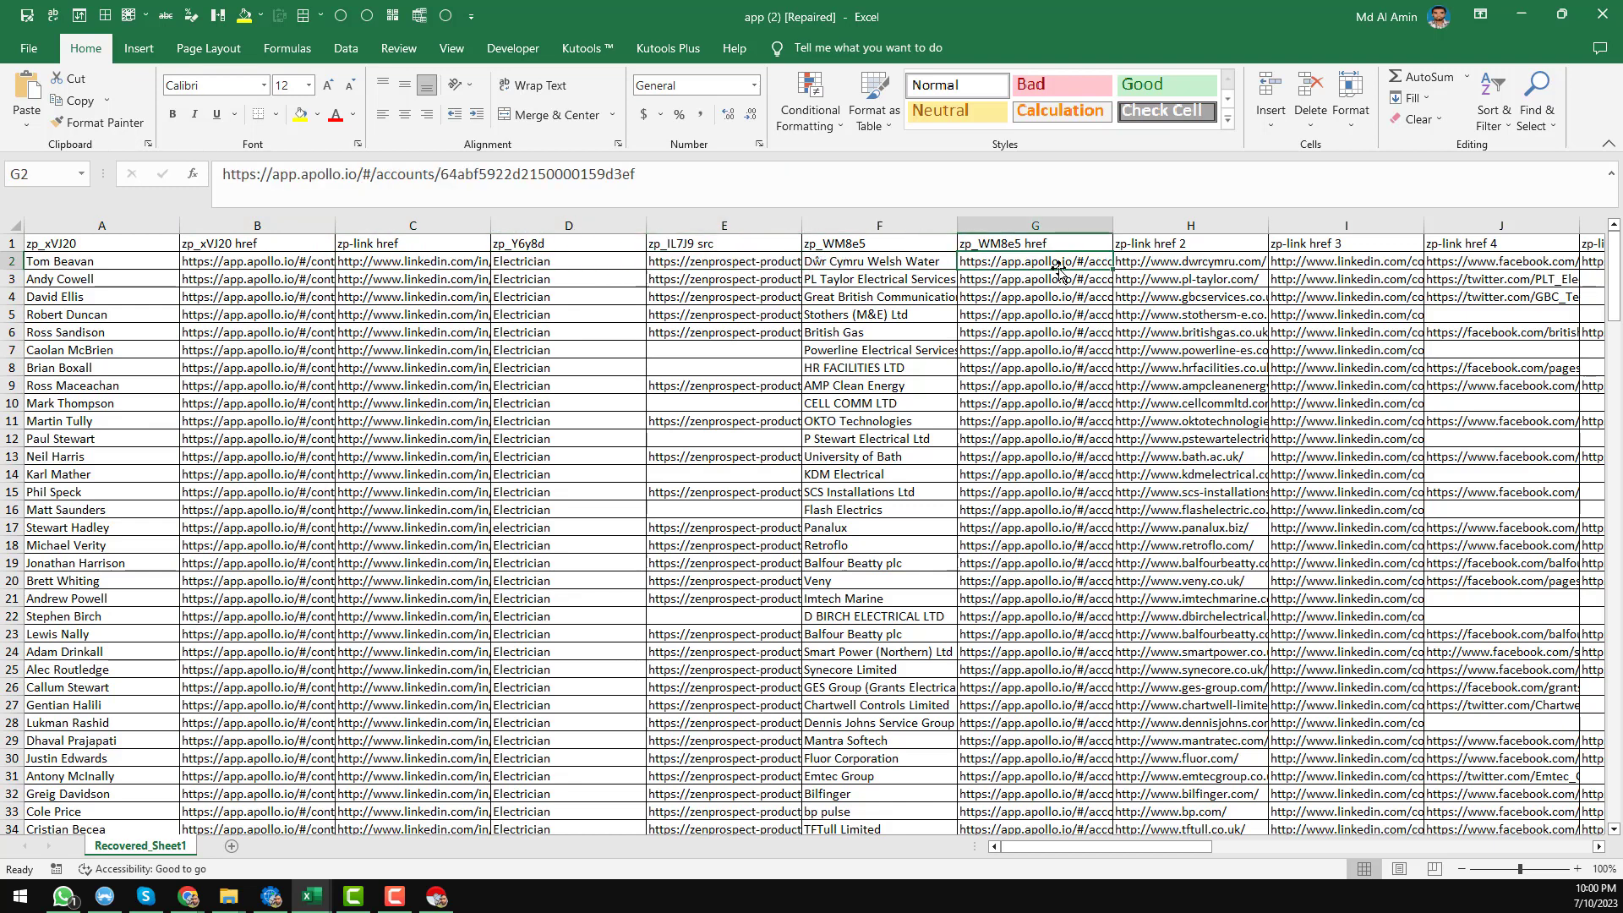
left_click(1208, 264)
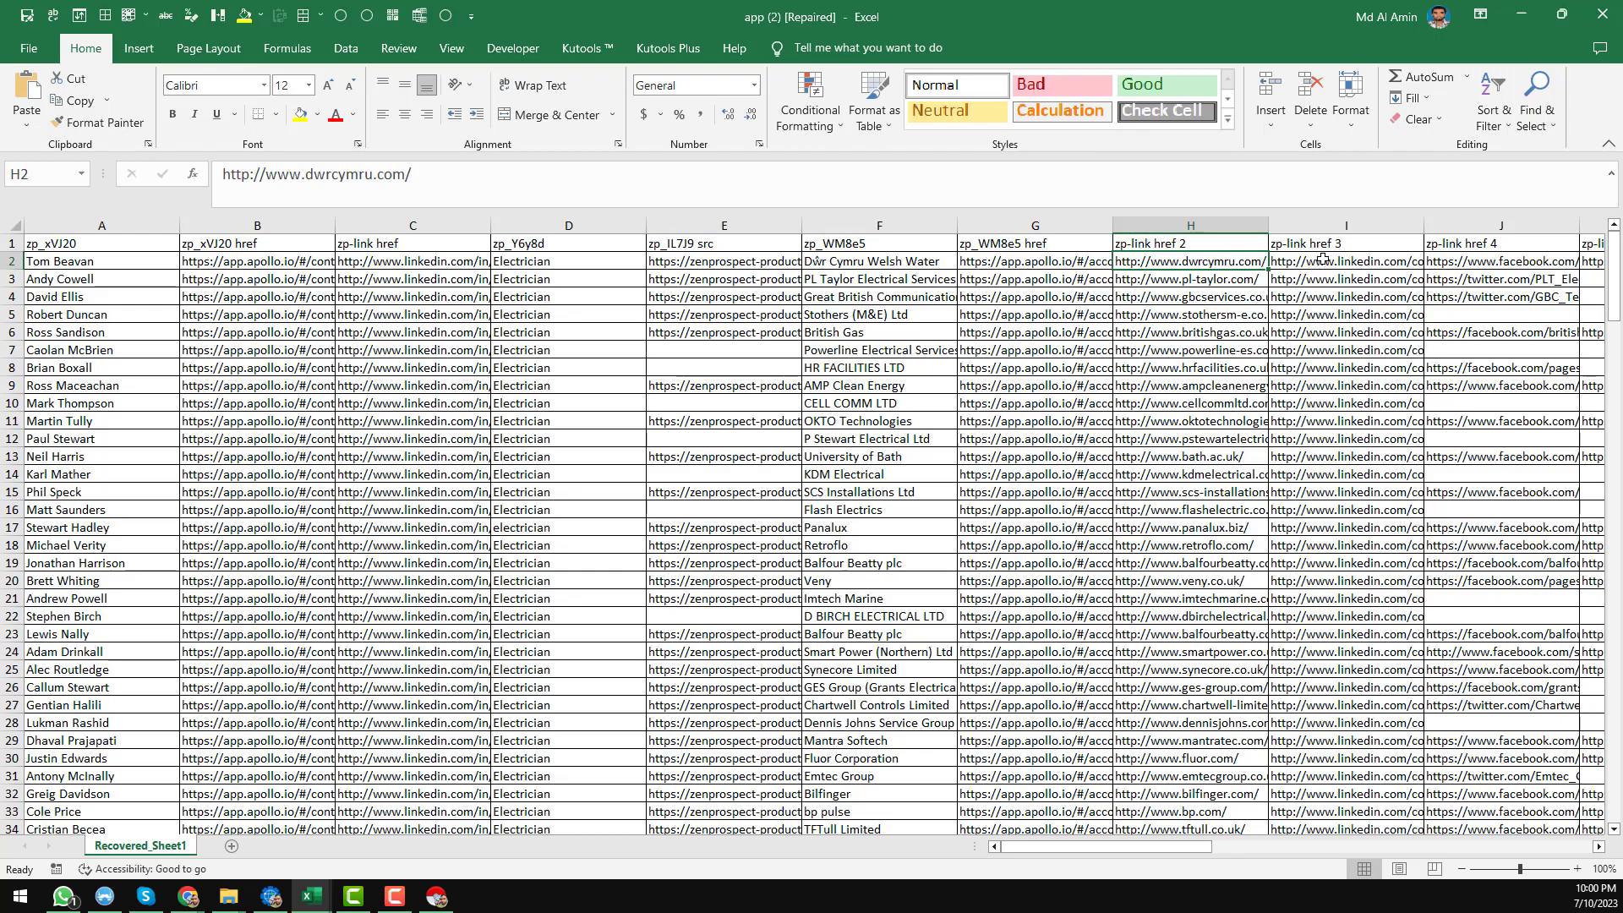
key("Right")
key("Right")
key("Right")
key("Right")
key("Right")
key("Right")
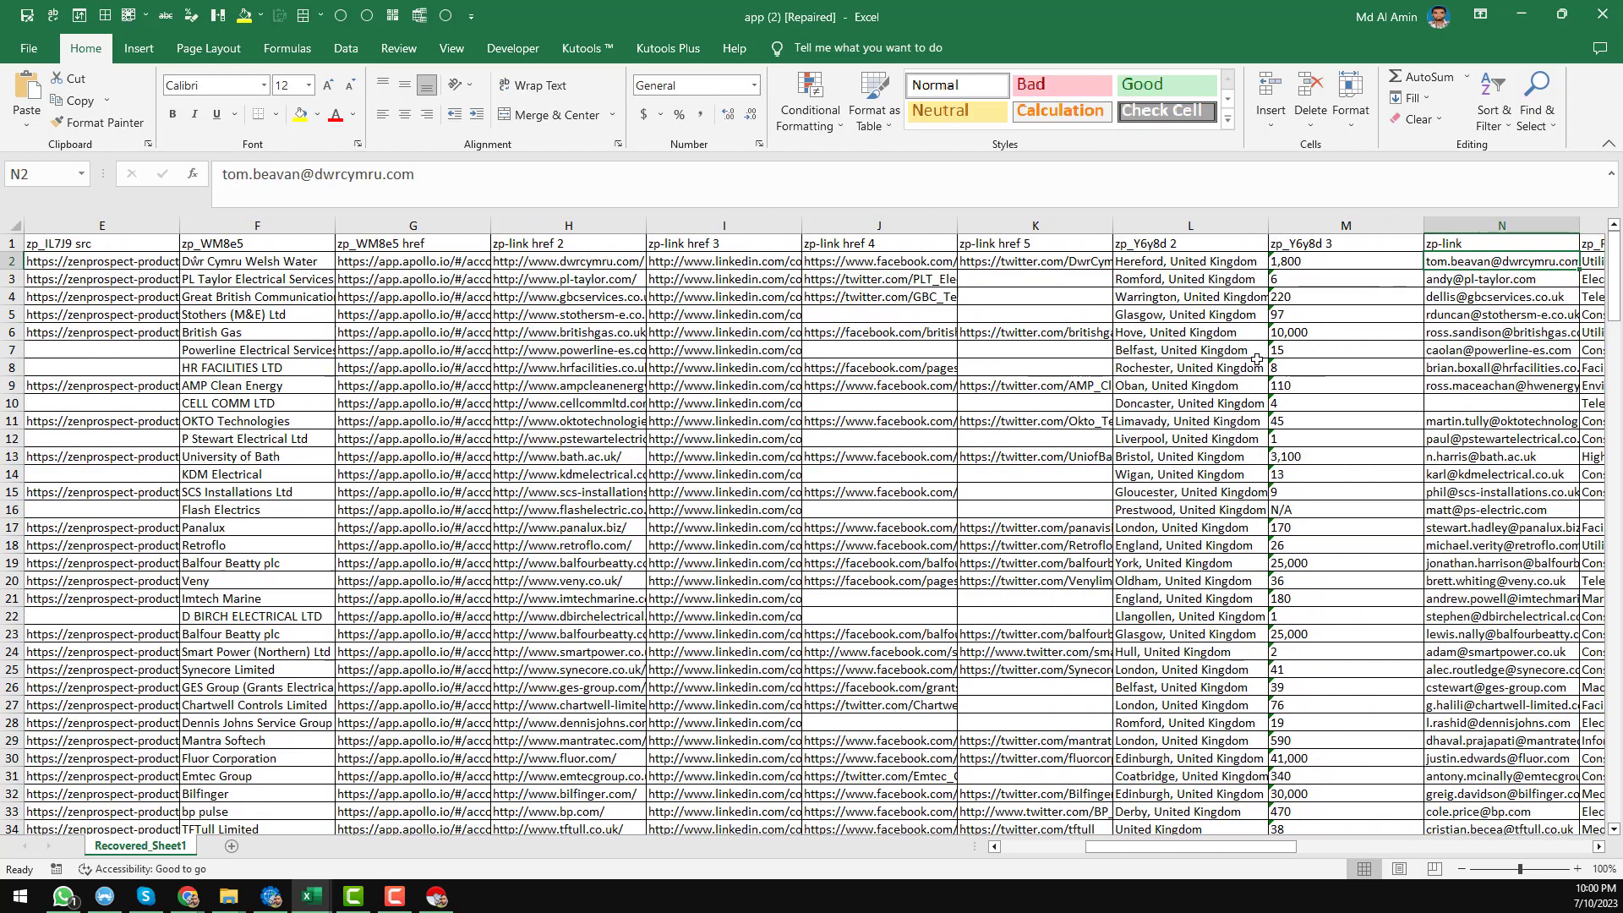
key("Right")
key("Right")
key("Right")
key("Right")
key("Right")
key("Right")
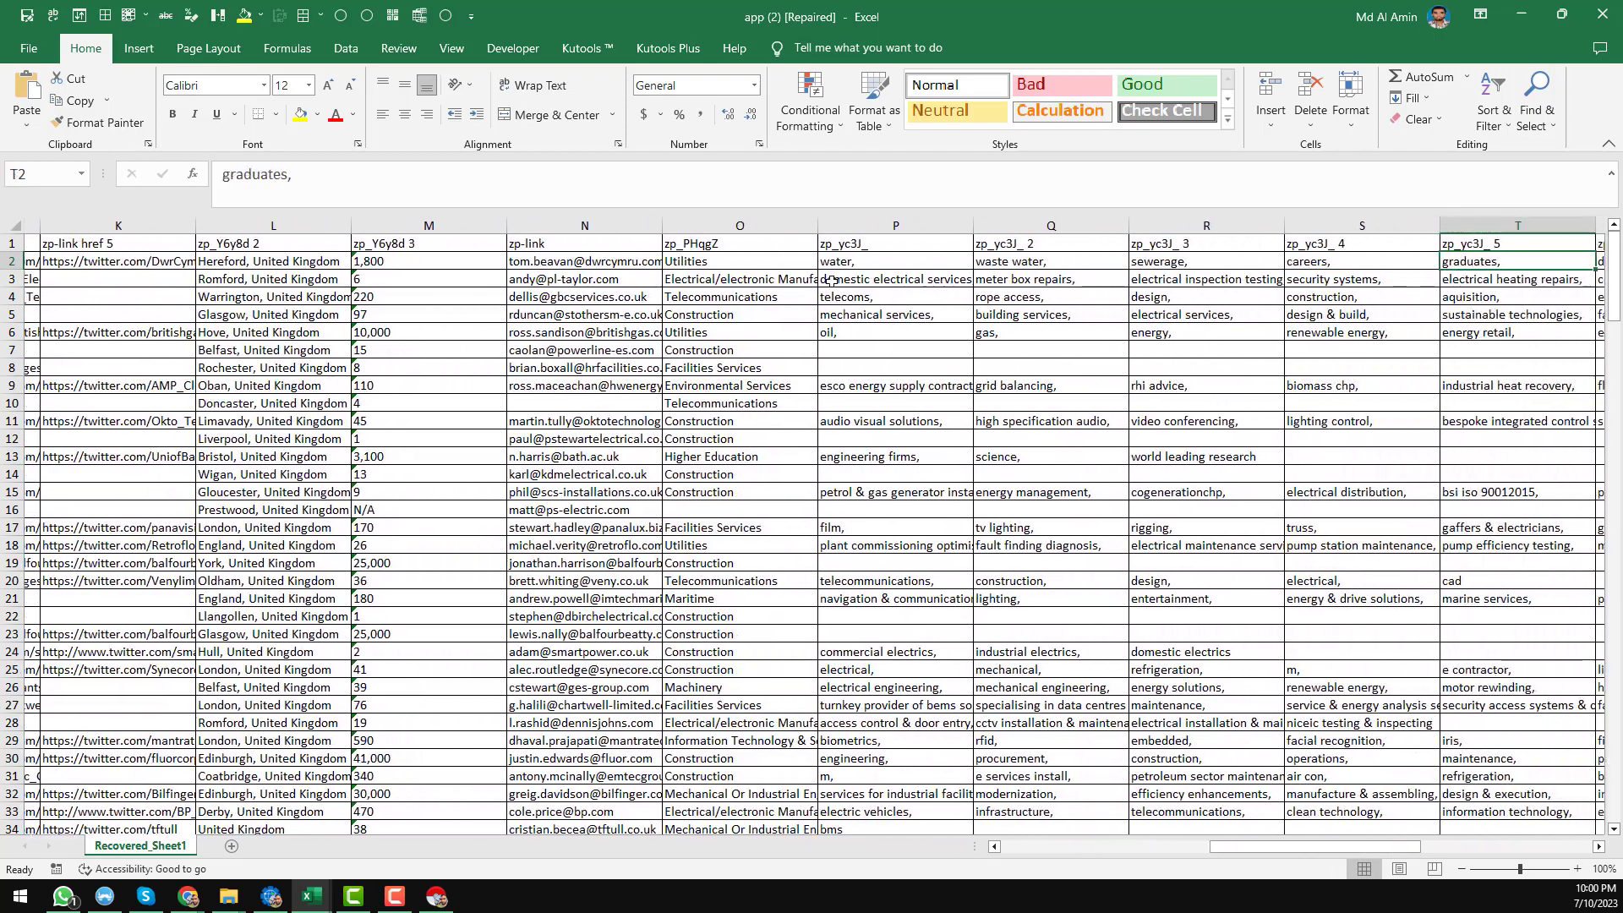
left_click(604, 265)
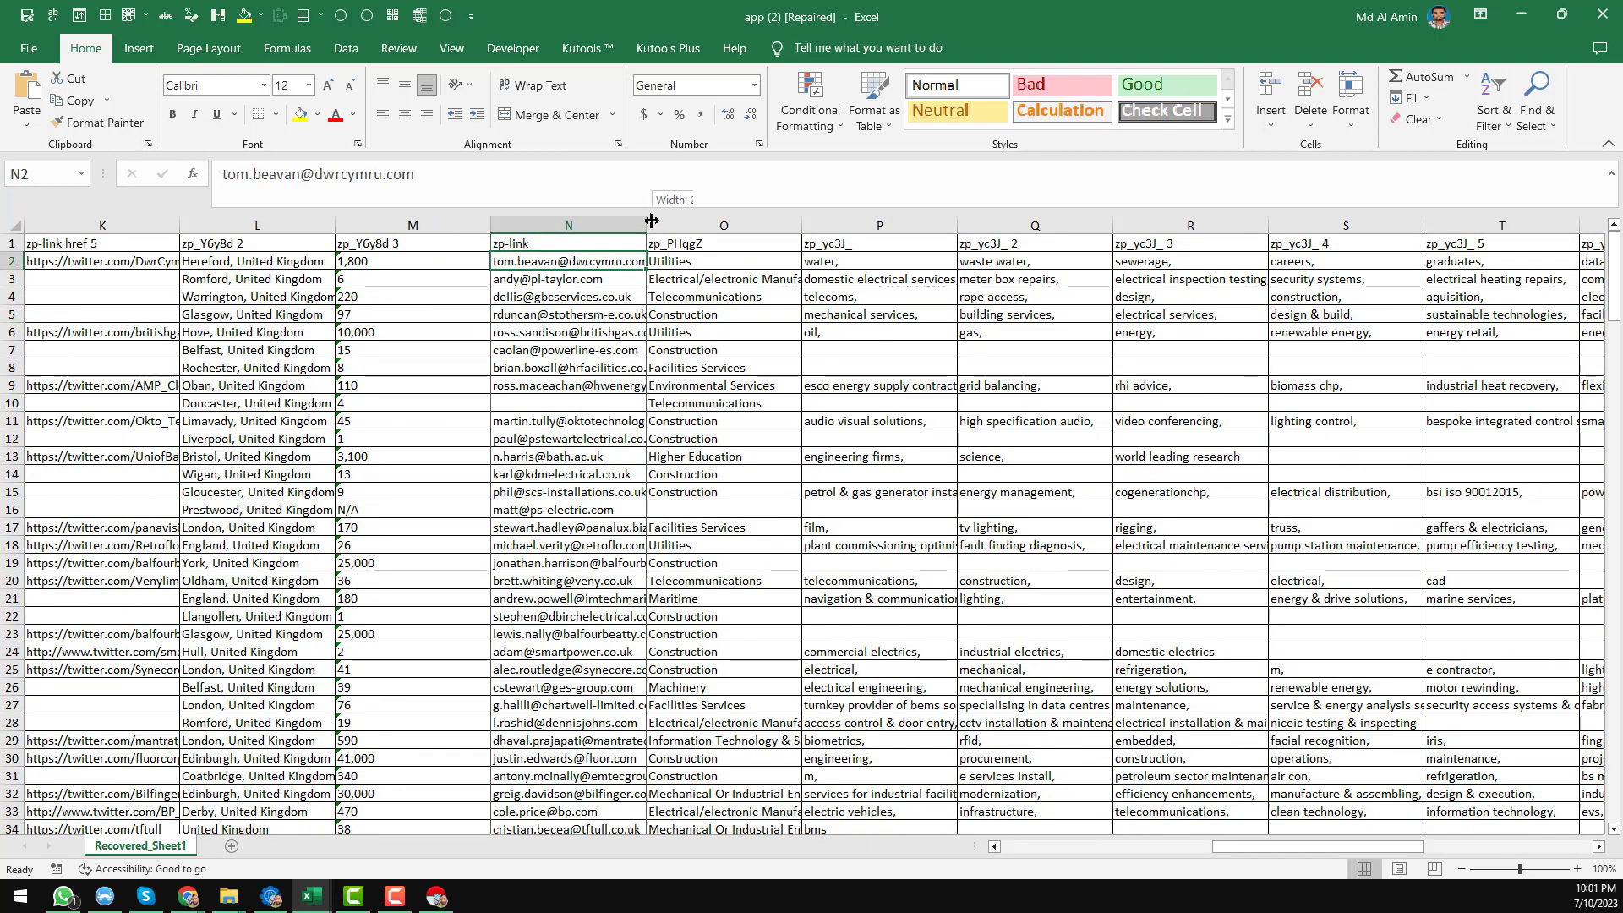
left_click_drag(647, 226, 763, 226)
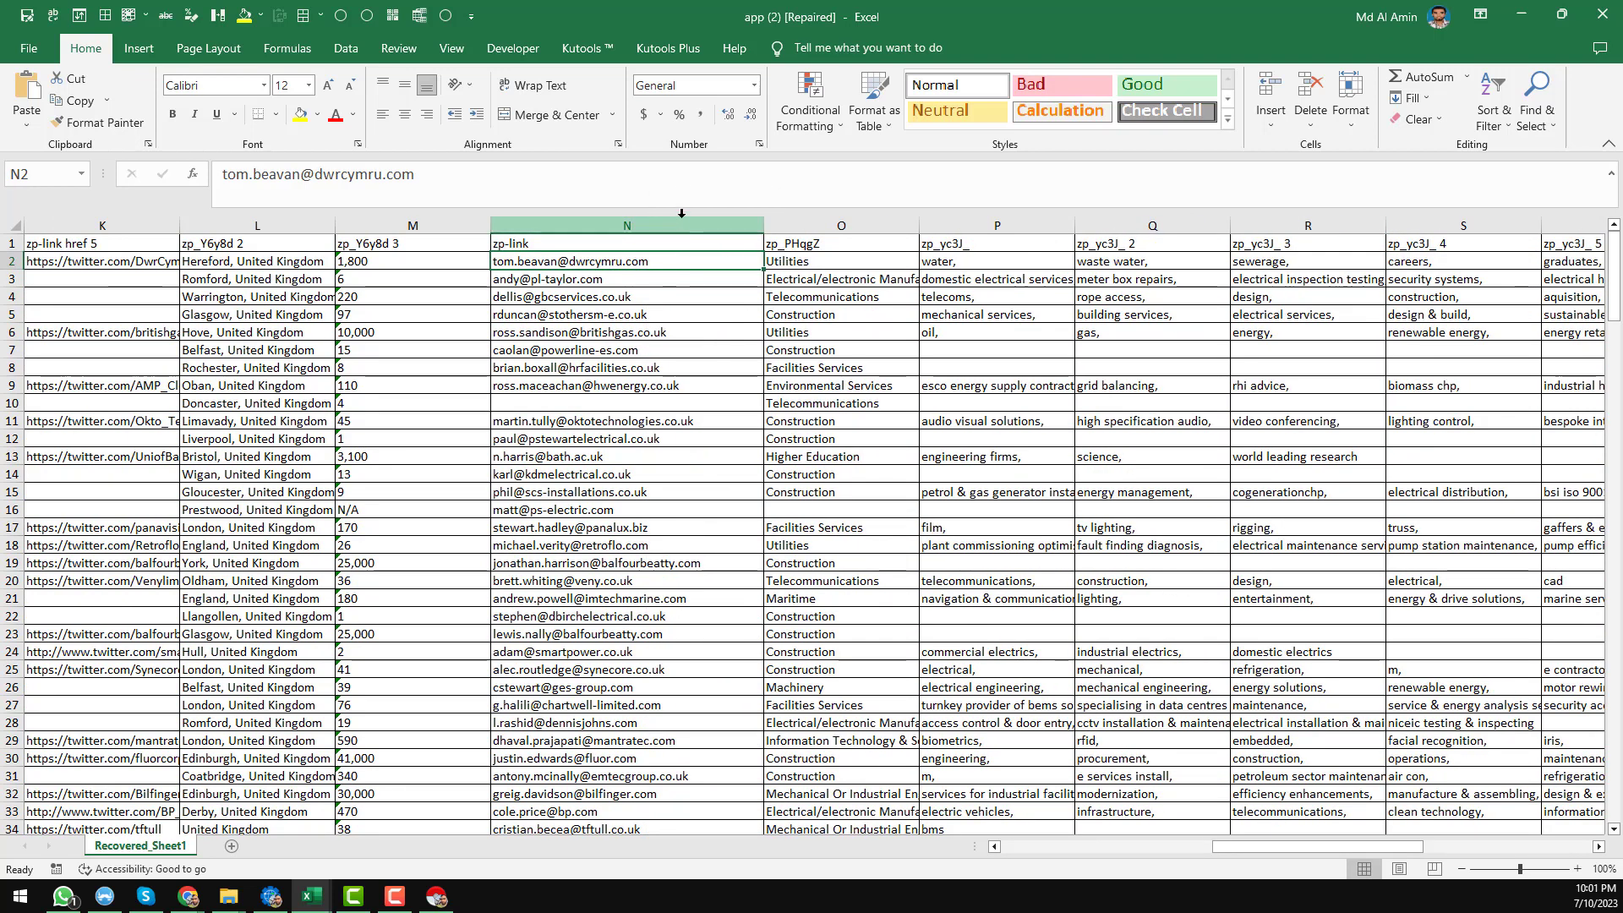
left_click(680, 222)
Step: Save the workbook as app (2) in Downloads, replacing the existing file
key("ctrl+s")
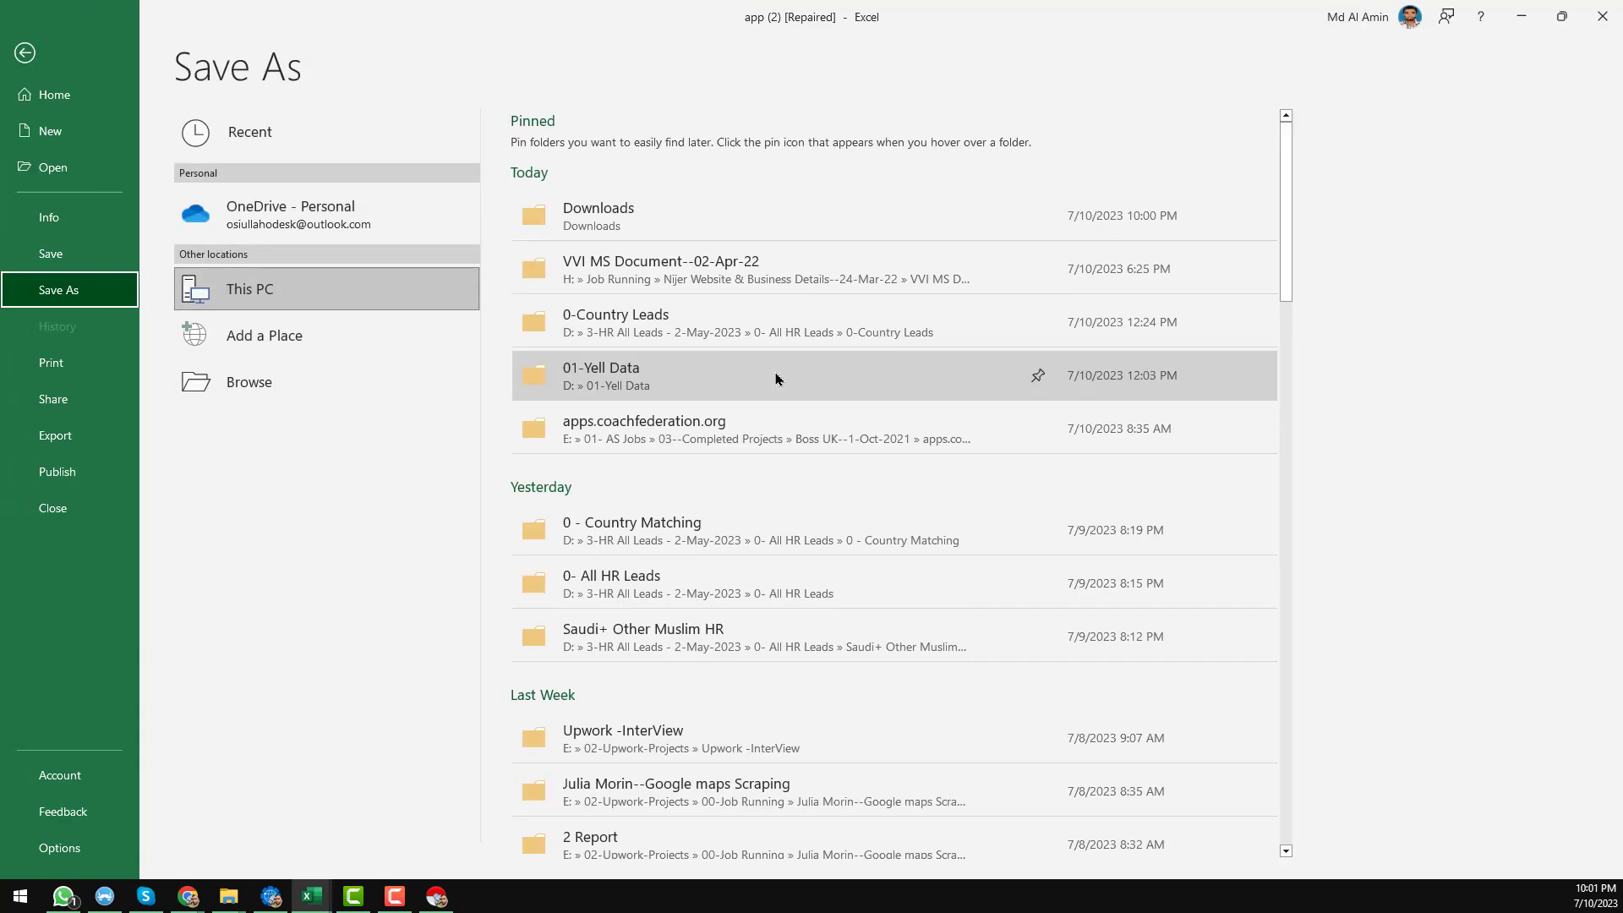
left_click(722, 241)
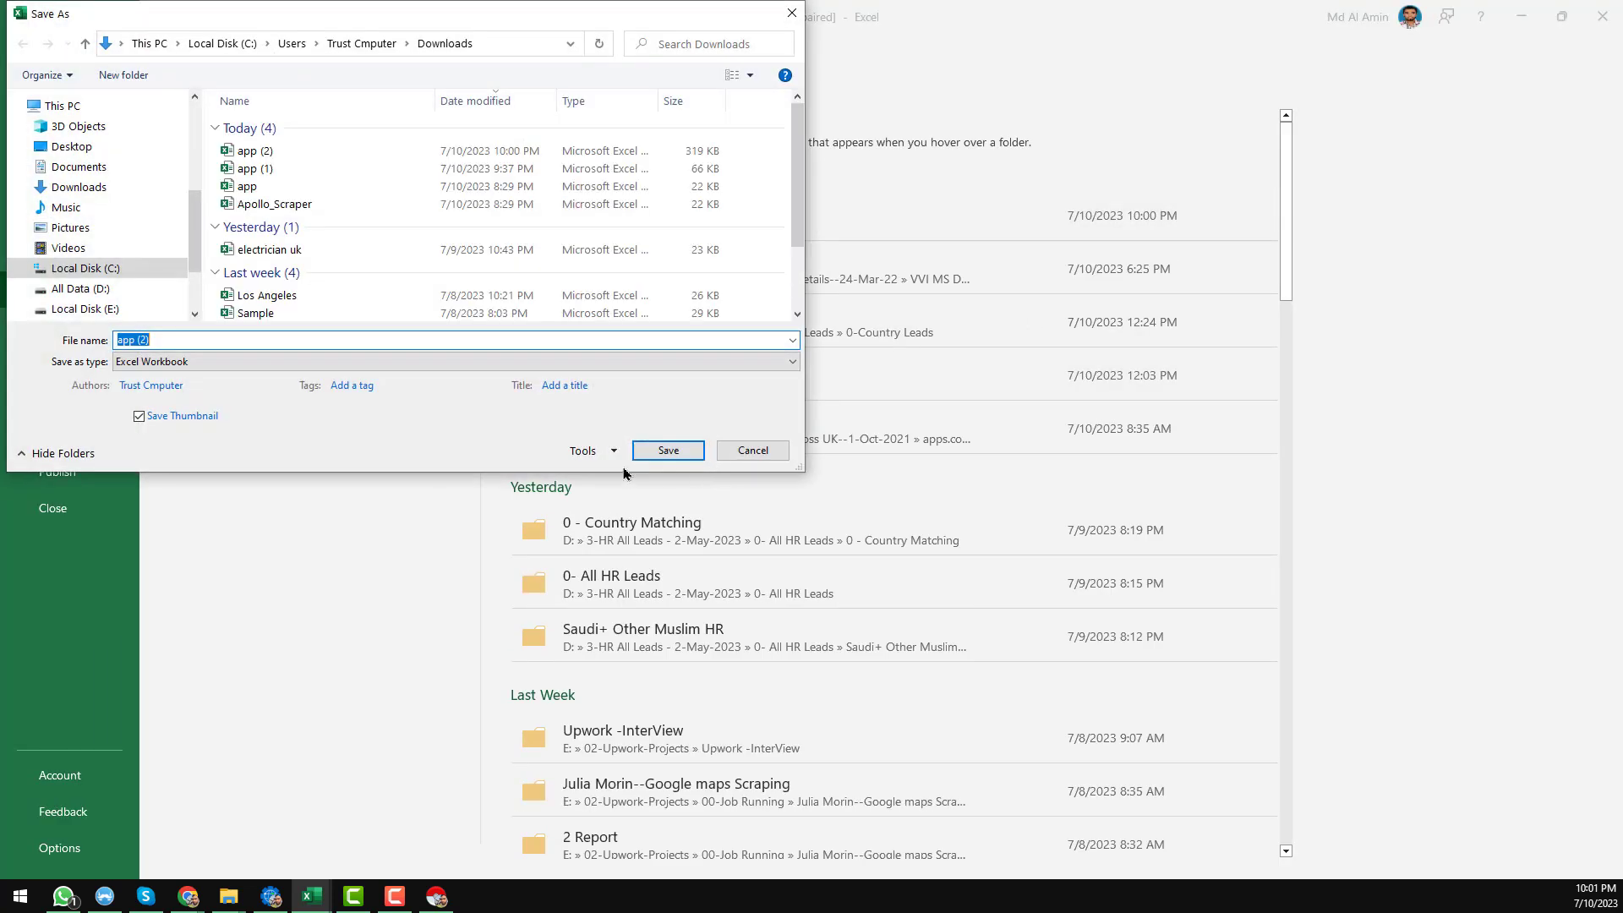
left_click(670, 453)
left_click(852, 449)
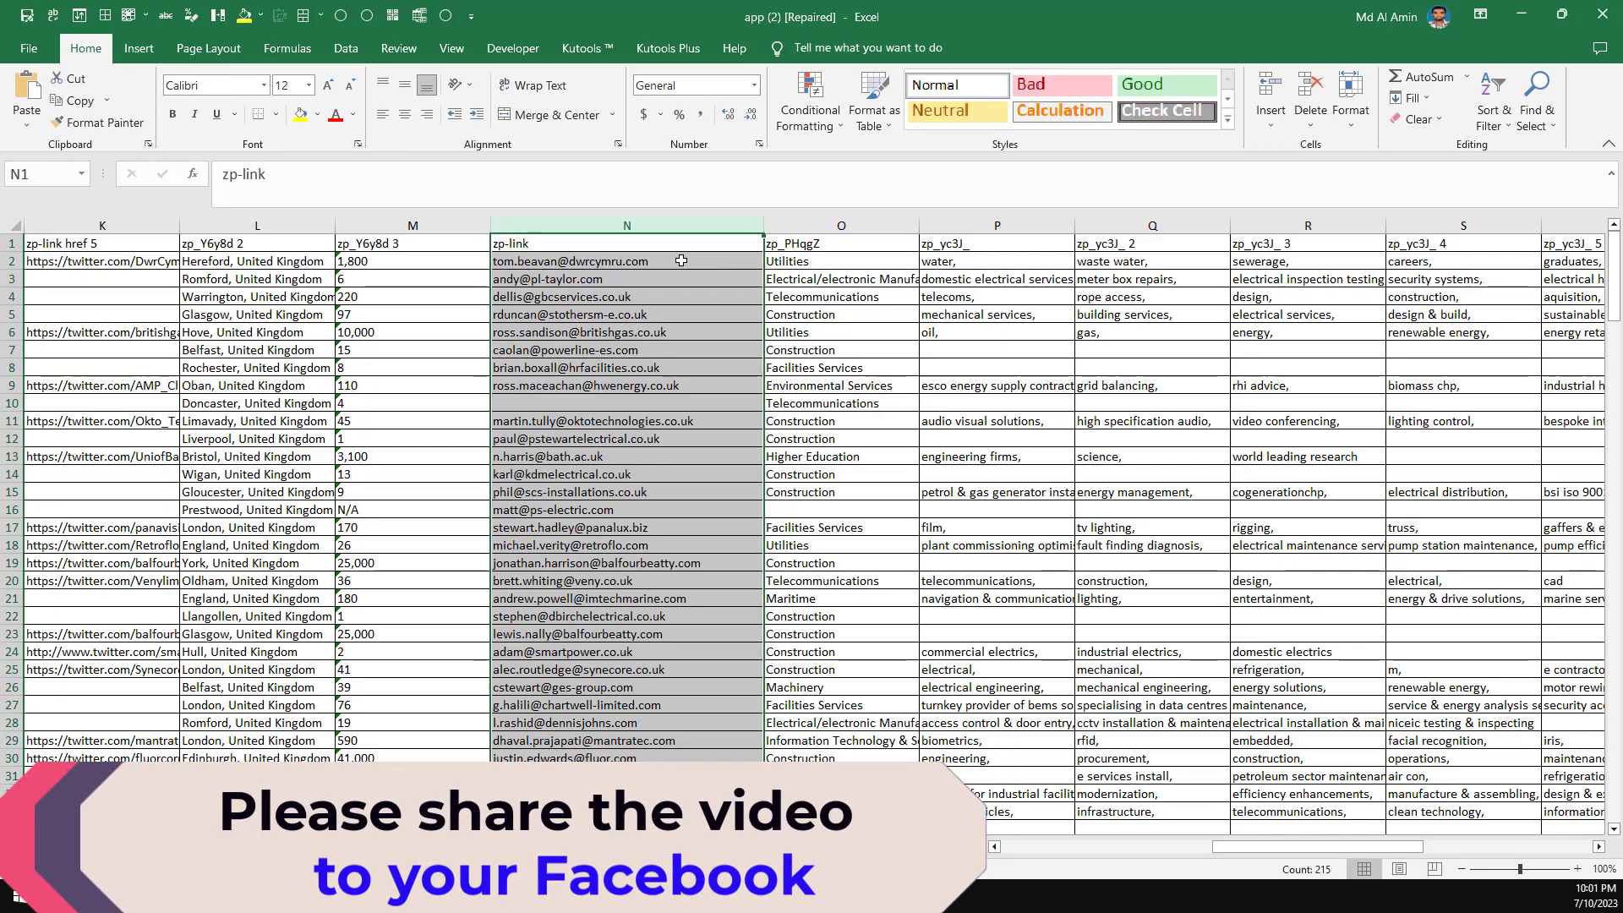
left_click(681, 259)
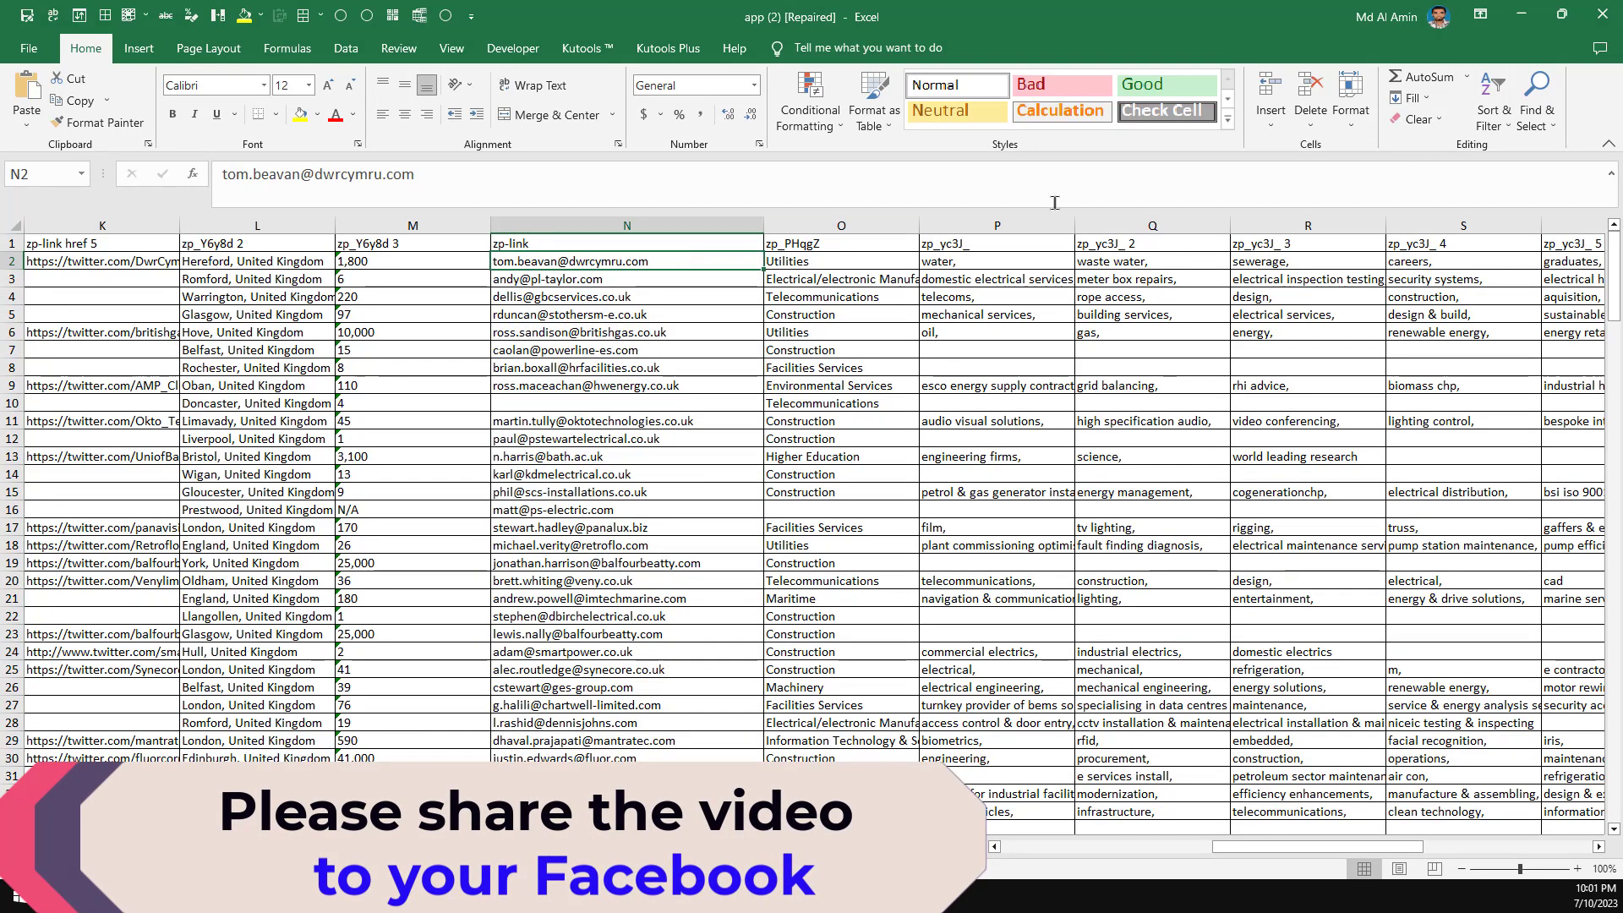
Step: Return to Apollo, recheck credit usage showing 0 of 240 export credits, then go back to search
left_click(1519, 19)
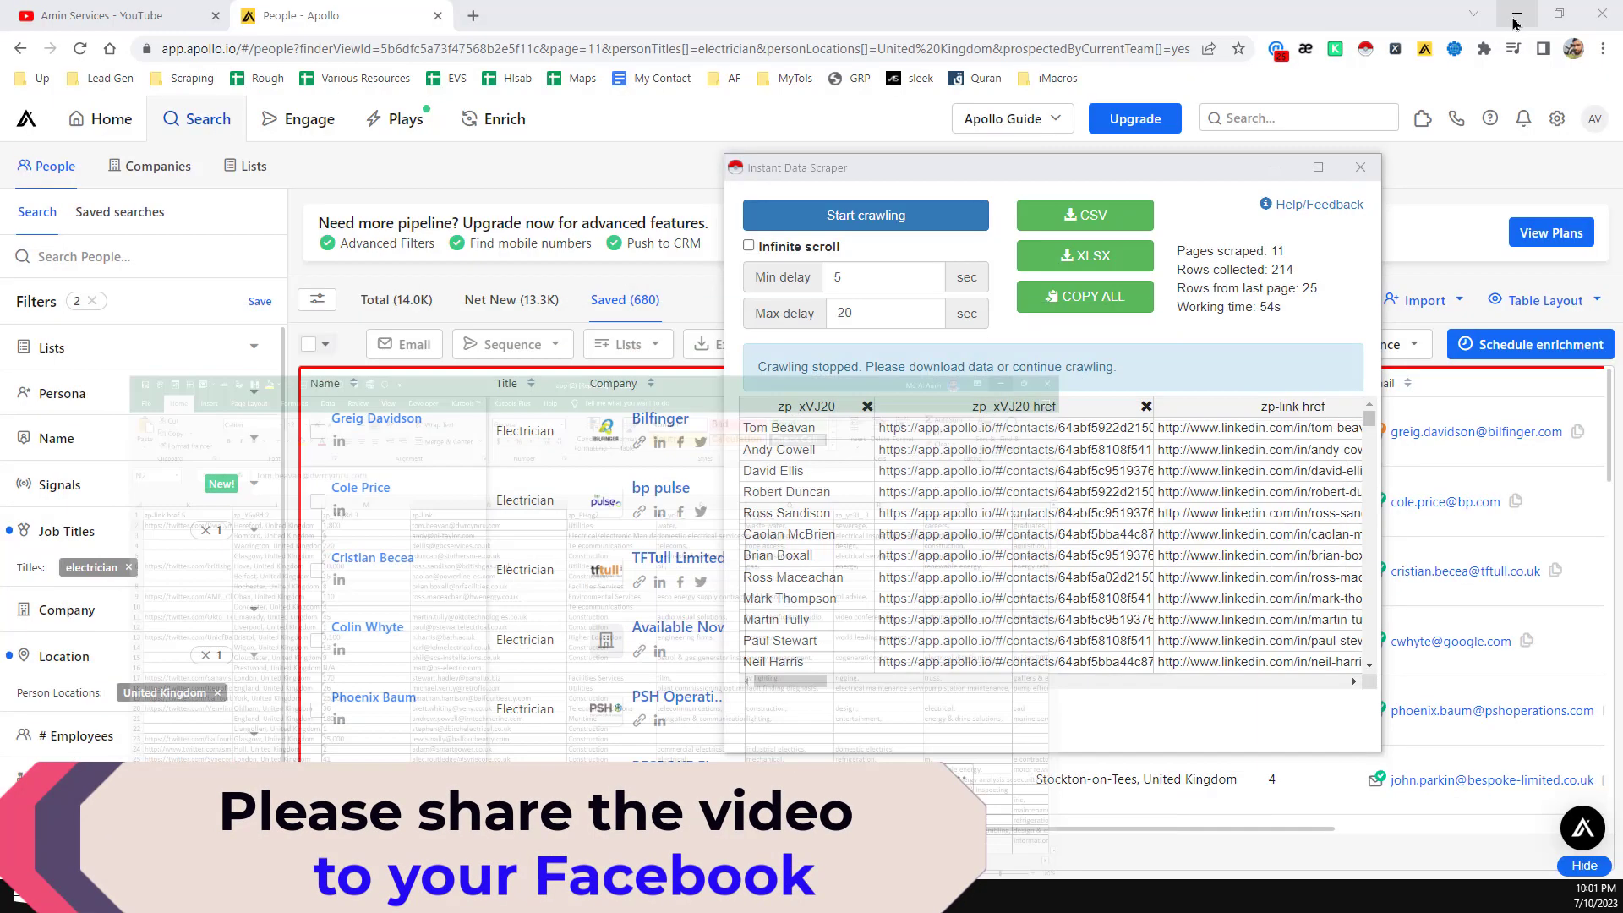
left_click(401, 19)
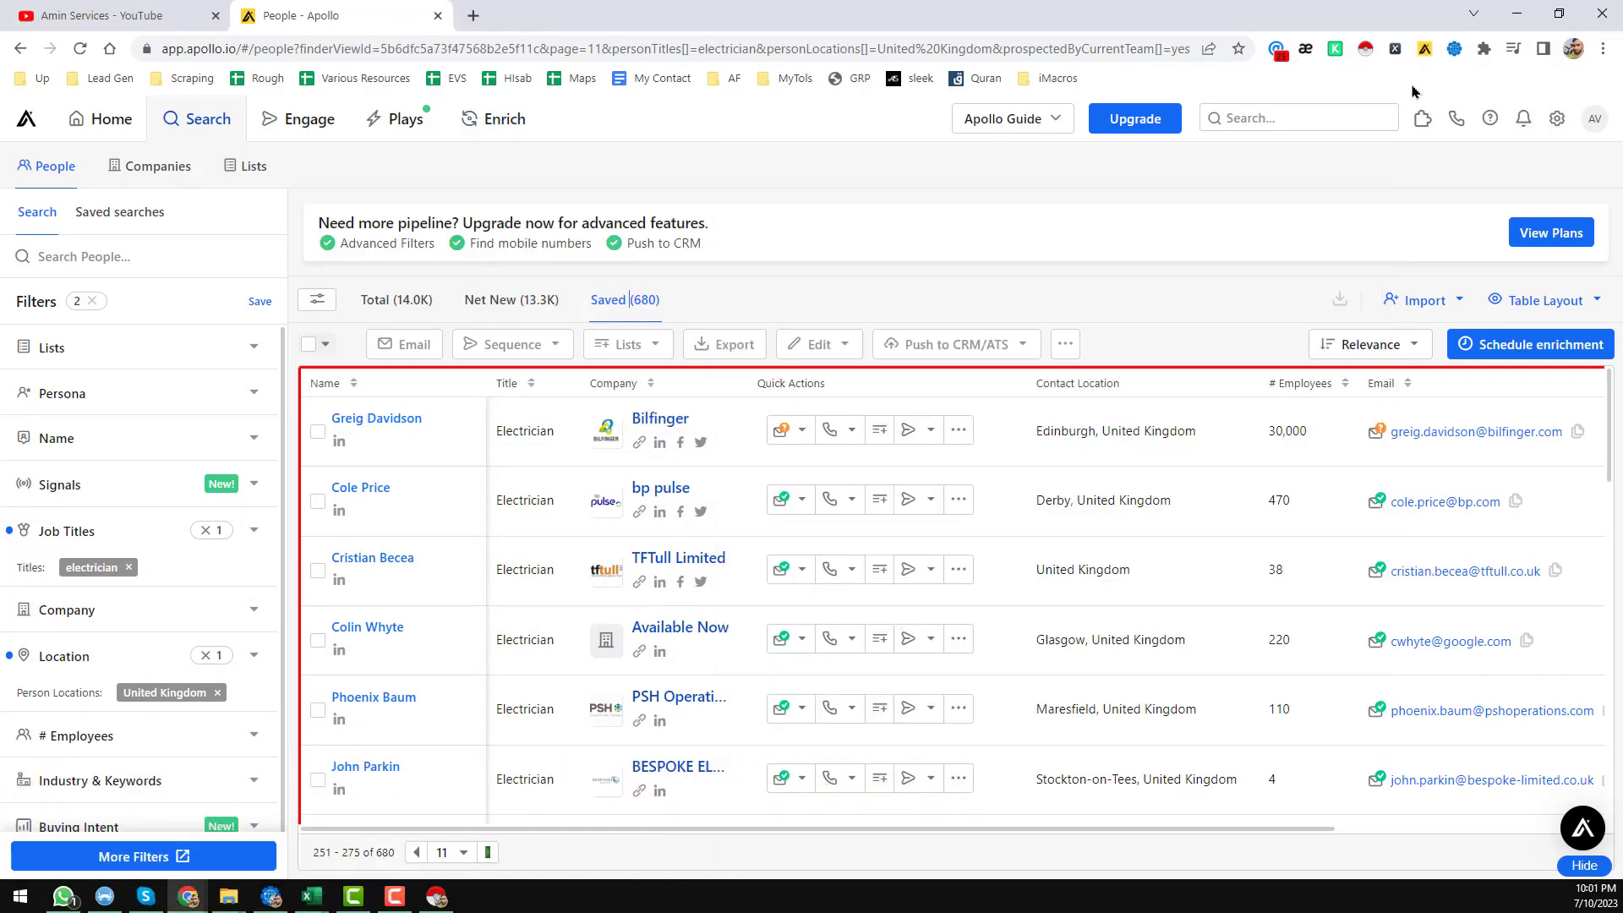
left_click(1599, 123)
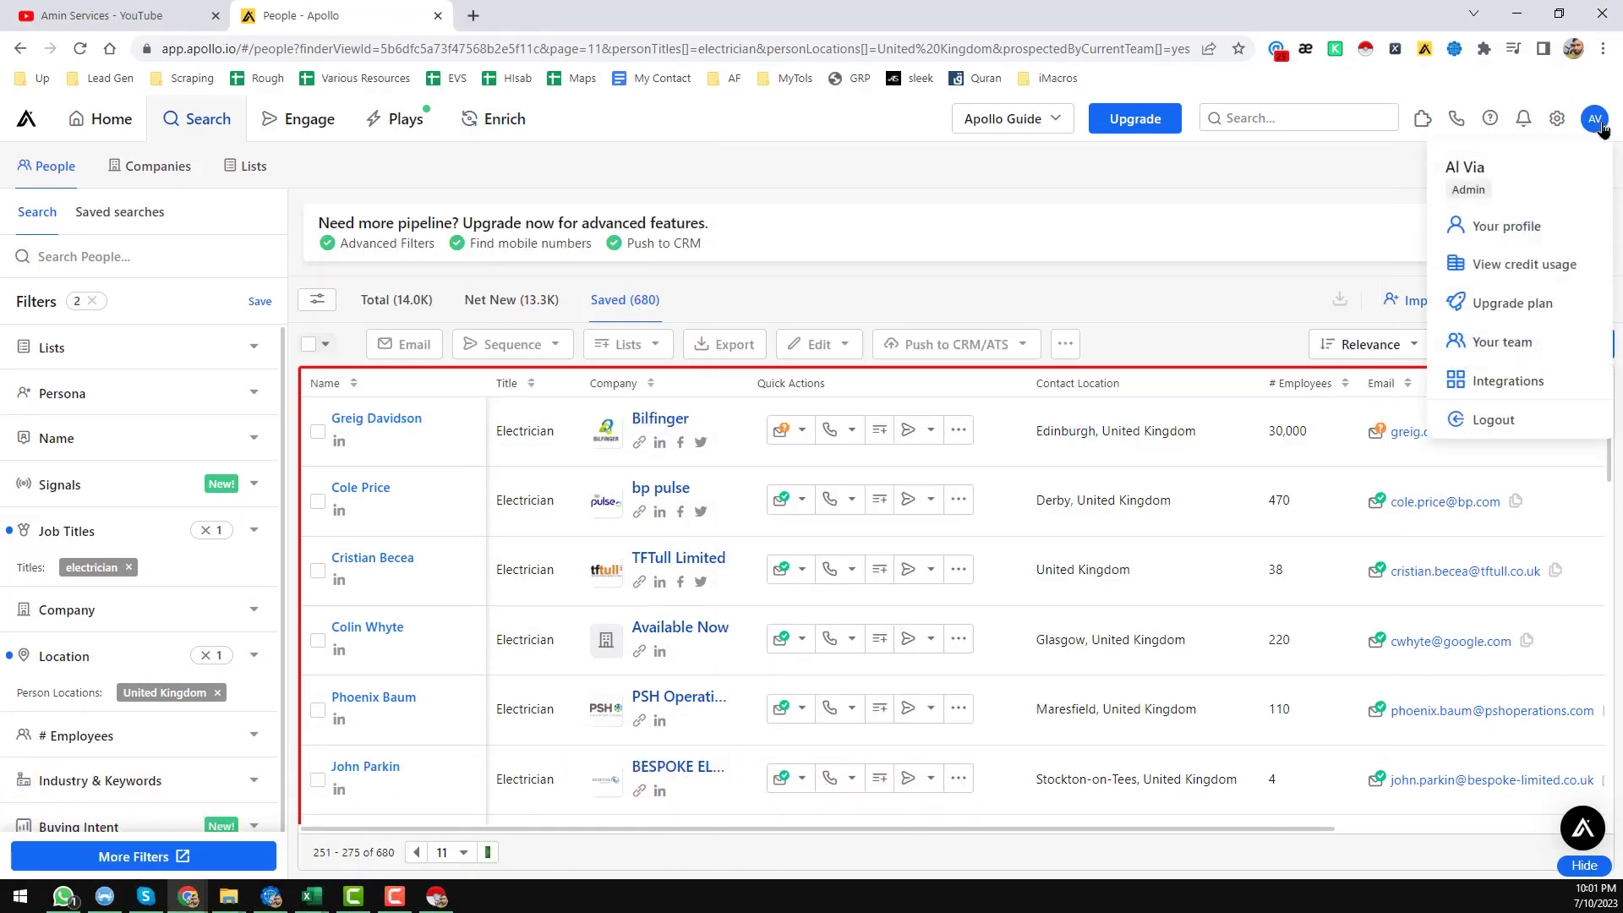
left_click(1528, 265)
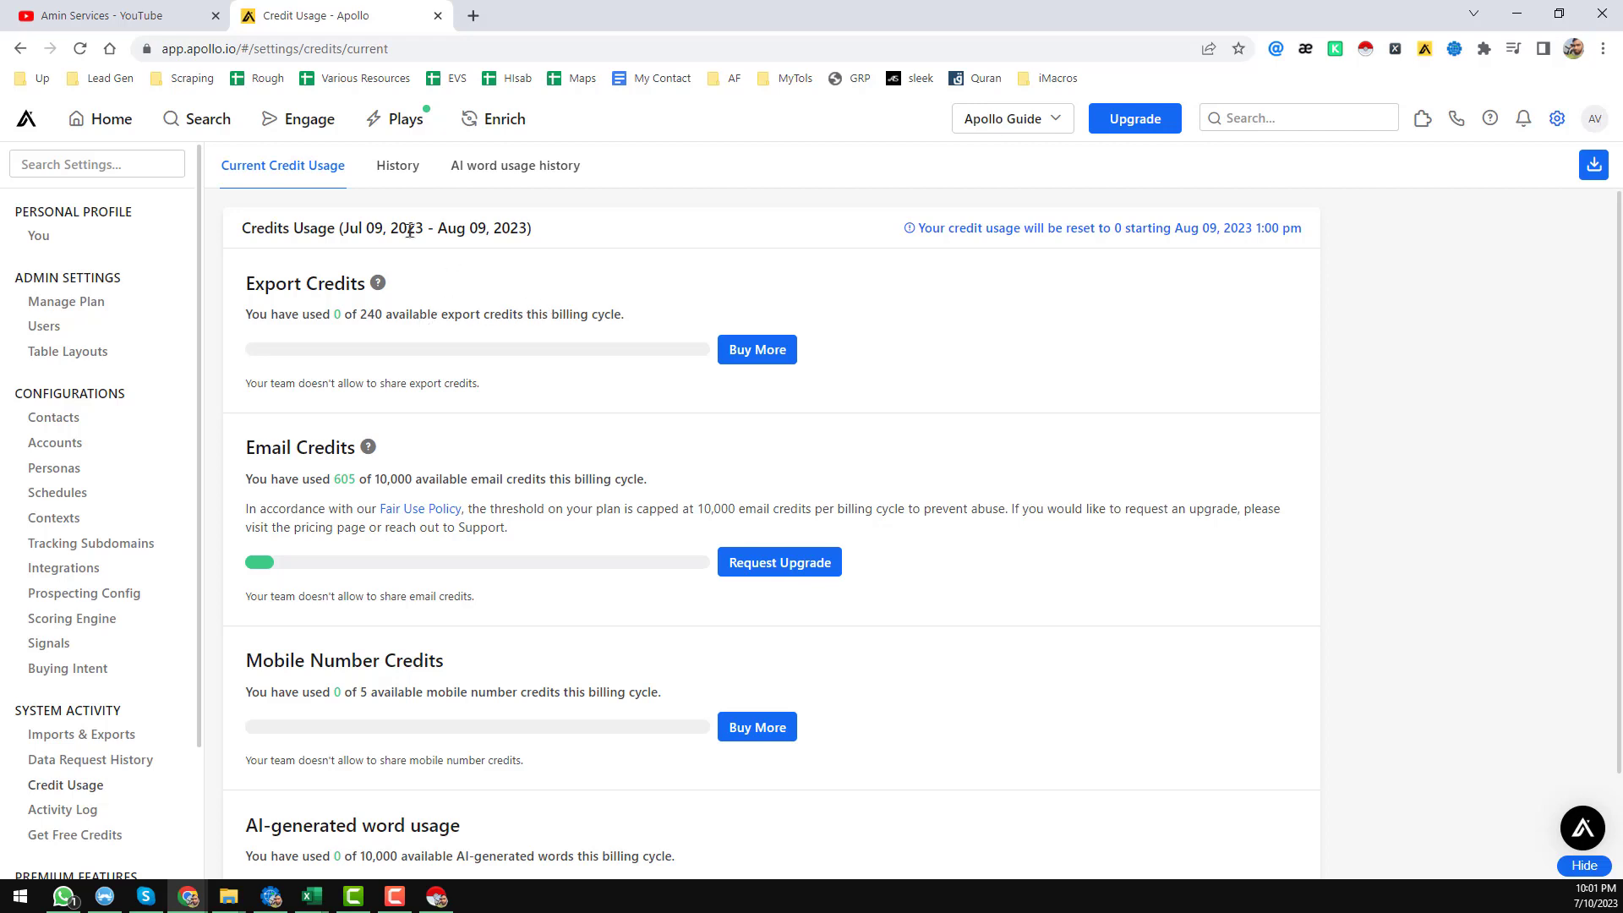
left_click(21, 48)
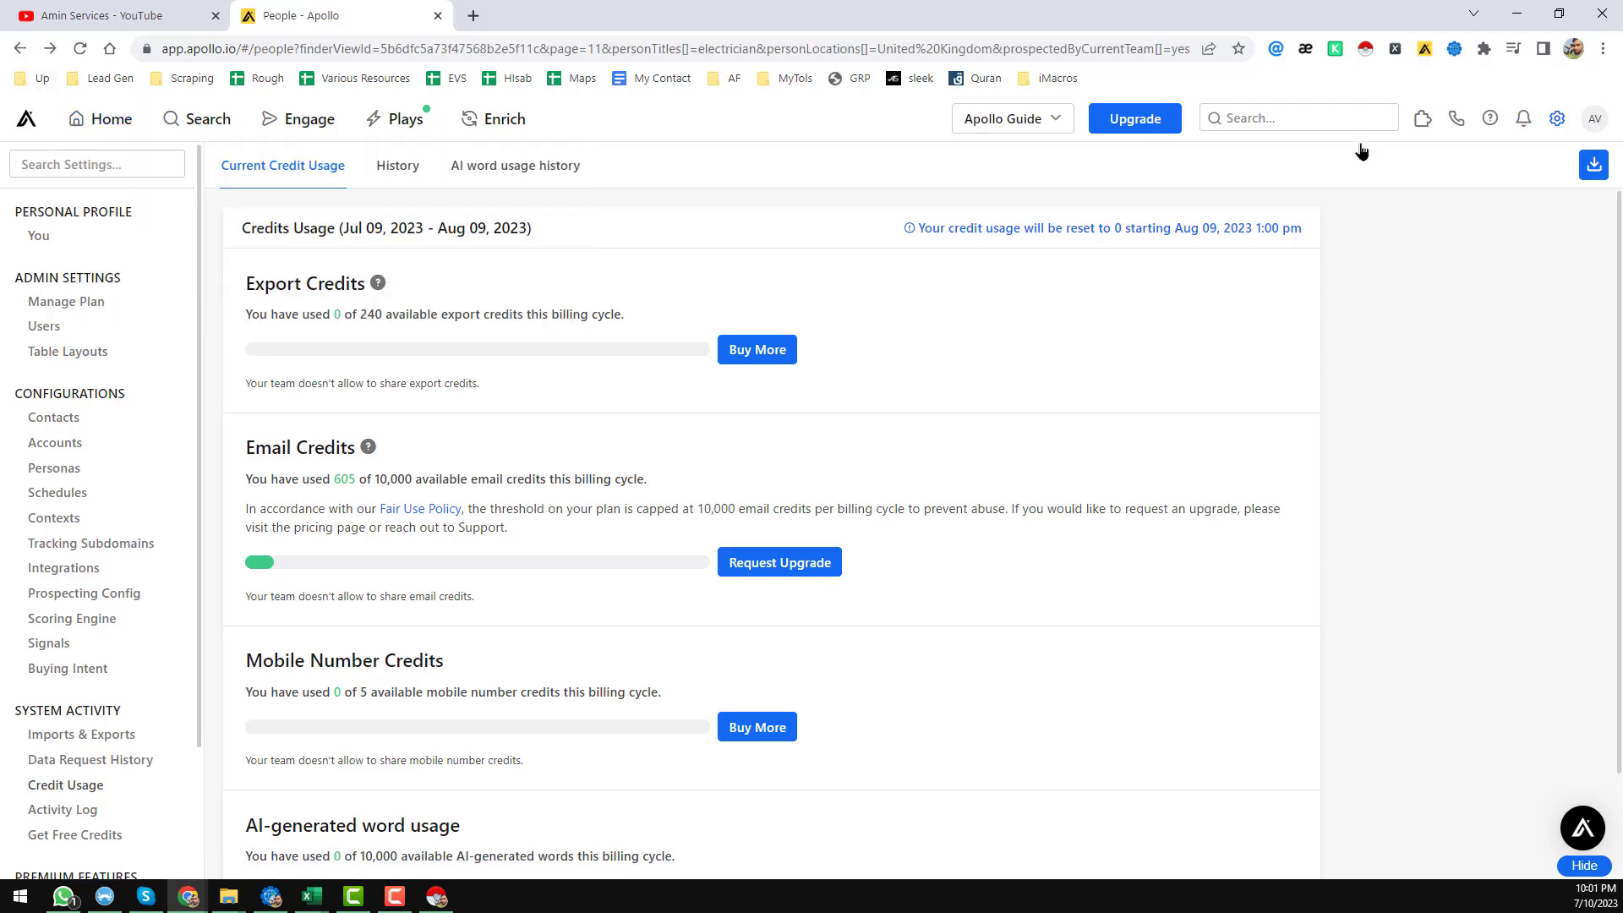